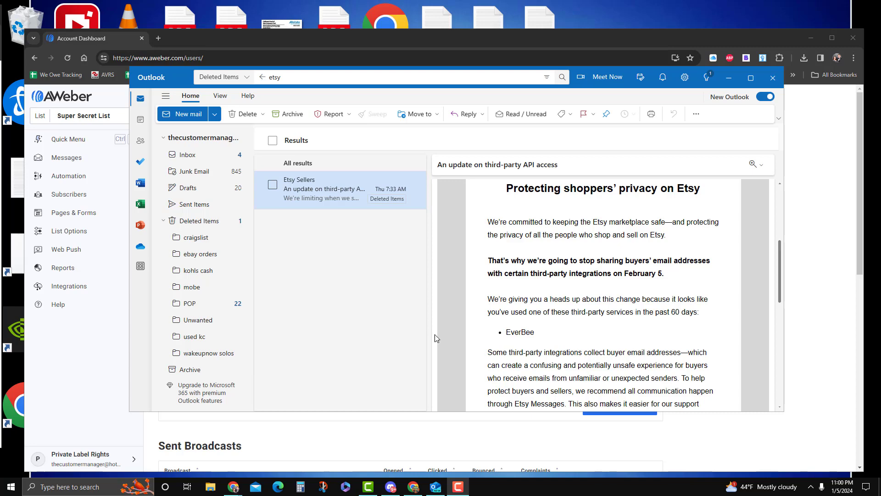
Read the Etsy email about third-party API access, minimize the mail window, and look over the AWeber account dashboard.
{"action": "scroll", "coordinate": [493, 293], "scroll_direction": "up", "scroll_amount": 3}
{"action": "scroll", "coordinate": [595, 350], "scroll_direction": "down", "scroll_amount": 5}
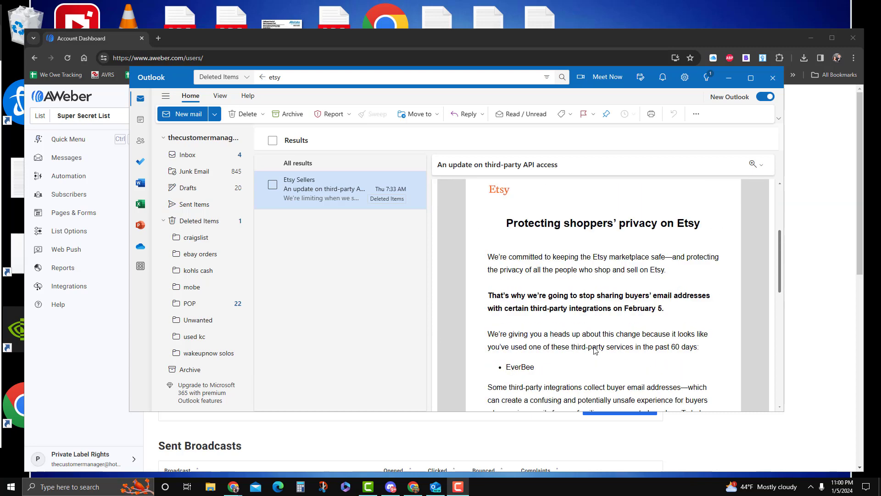
{"action": "scroll", "coordinate": [589, 342], "scroll_direction": "up", "scroll_amount": 2}
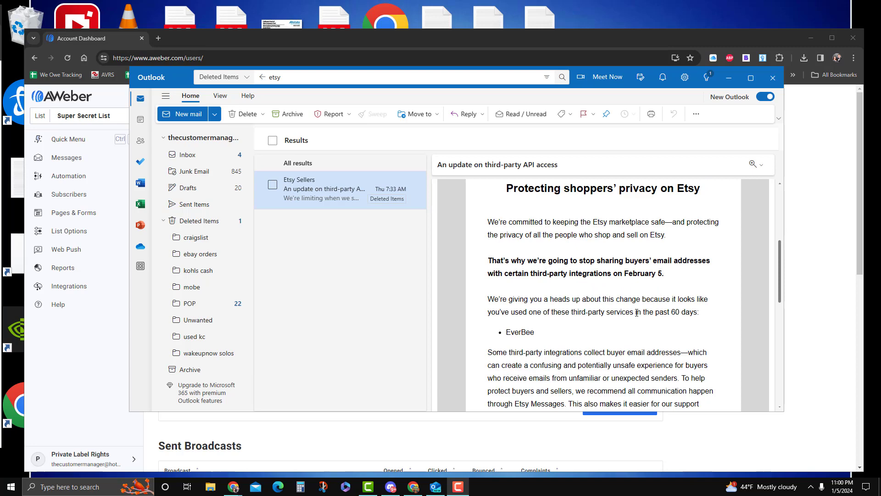
{"action": "left_click", "coordinate": [730, 84]}
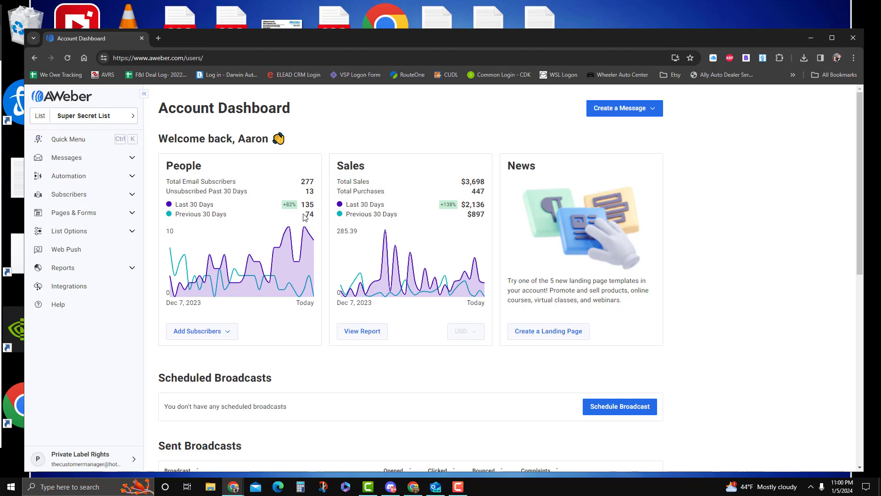
{"action": "scroll", "coordinate": [304, 217], "scroll_direction": "down", "scroll_amount": 6}
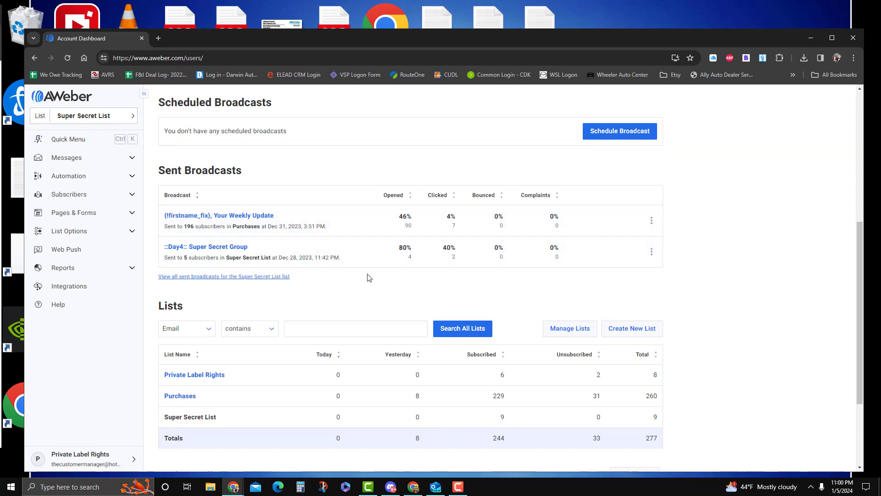
{"action": "scroll", "coordinate": [379, 287], "scroll_direction": "up", "scroll_amount": 6}
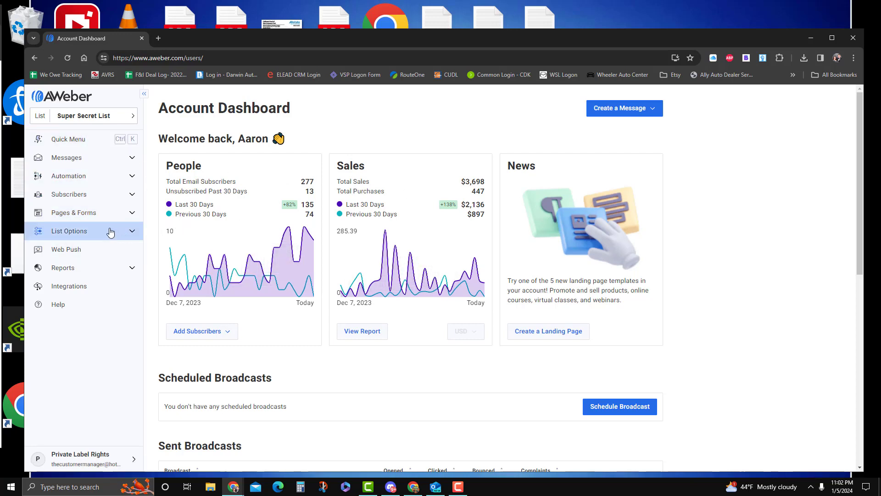
Create a new landing page from the Virtual Business Card template.
{"action": "left_click", "coordinate": [79, 215]}
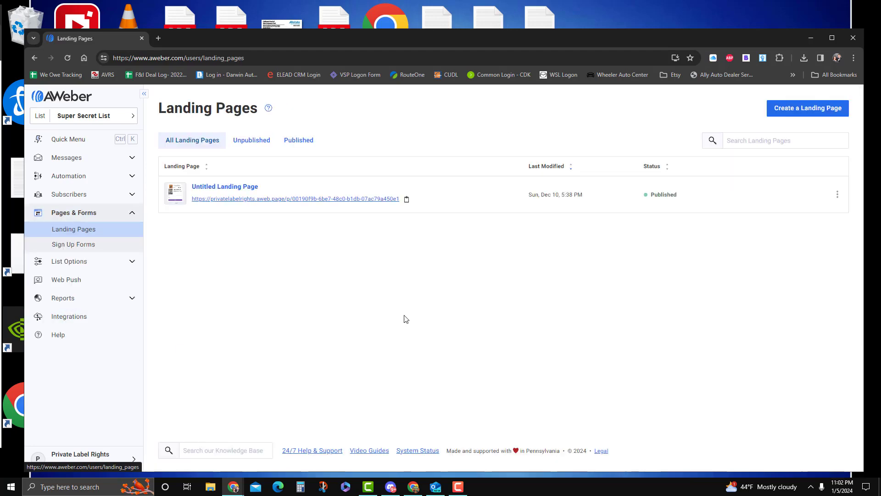
{"action": "left_click", "coordinate": [802, 111]}
{"action": "mouse_move", "coordinate": [513, 362]}
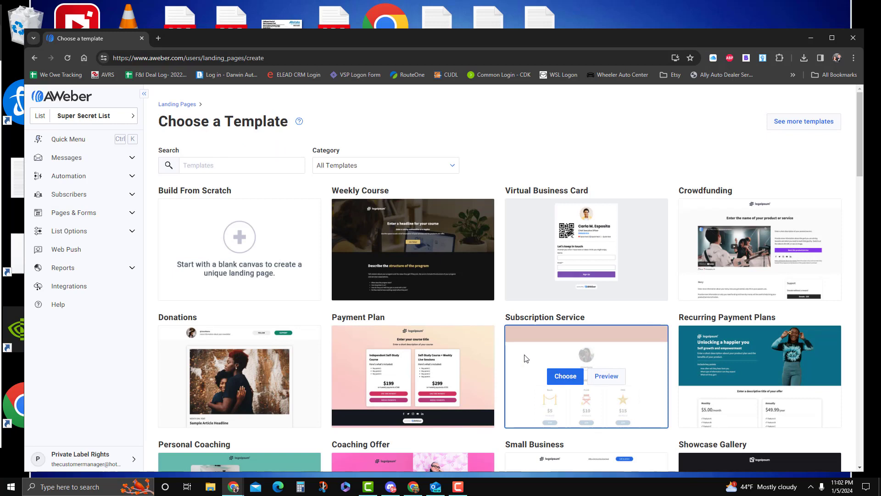
{"action": "mouse_move", "coordinate": [591, 254]}
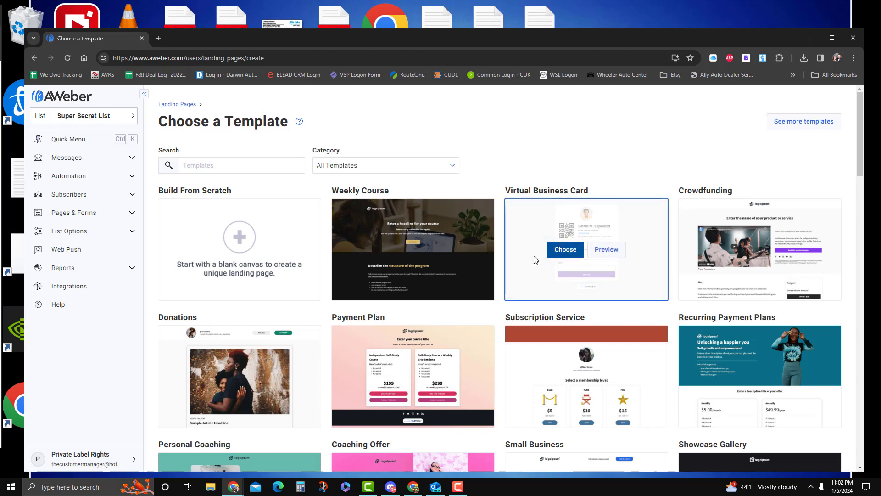
{"action": "left_click", "coordinate": [567, 251]}
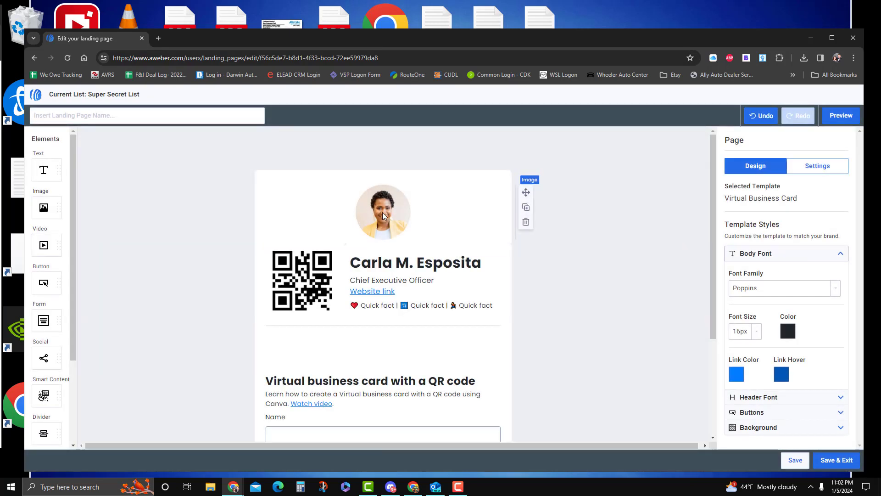
Replace the headshot at the page's head with the PrivateLabelRights Star Seller banner from the account's own image gallery.
{"action": "left_click", "coordinate": [383, 214]}
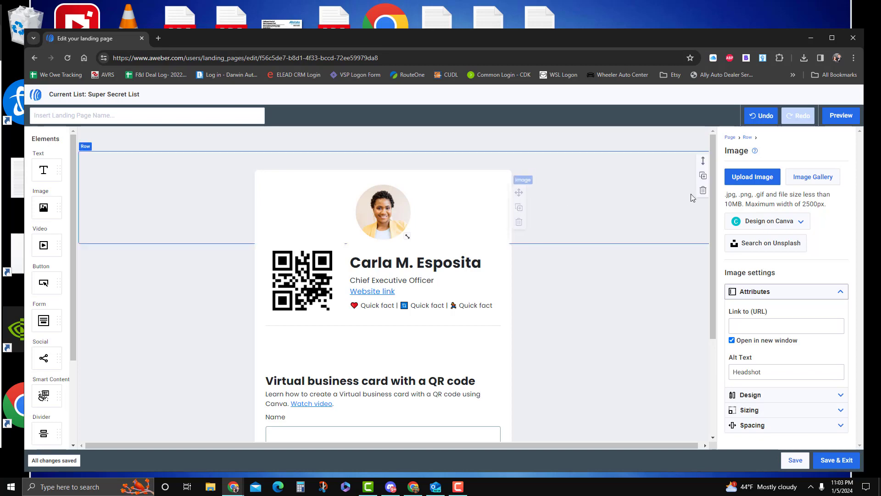
{"action": "left_click", "coordinate": [810, 178]}
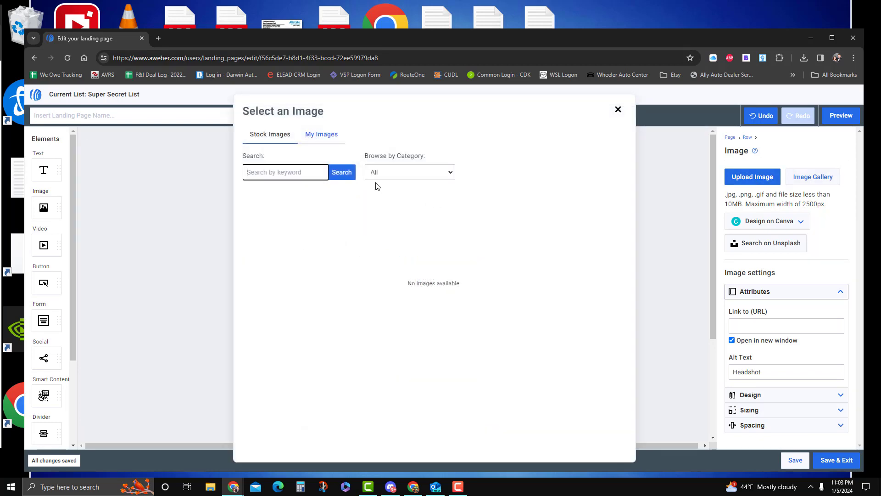
{"action": "left_click", "coordinate": [315, 132]}
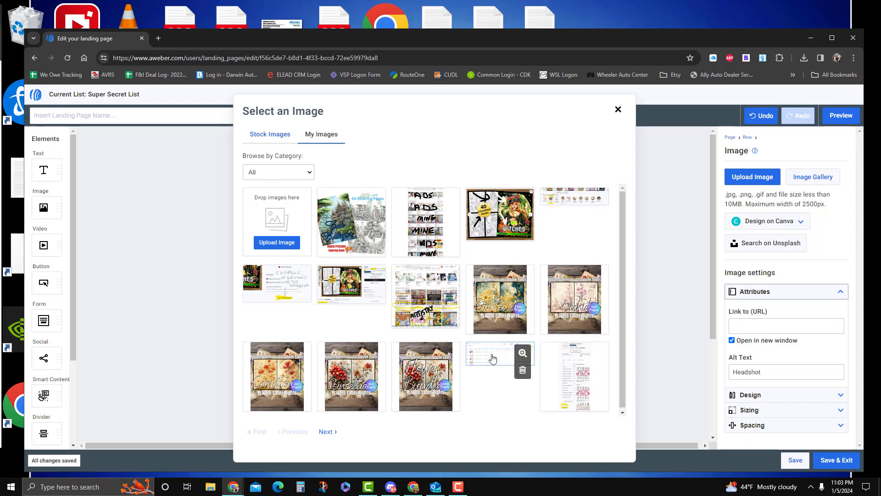
{"action": "scroll", "coordinate": [493, 360], "scroll_direction": "down", "scroll_amount": 1}
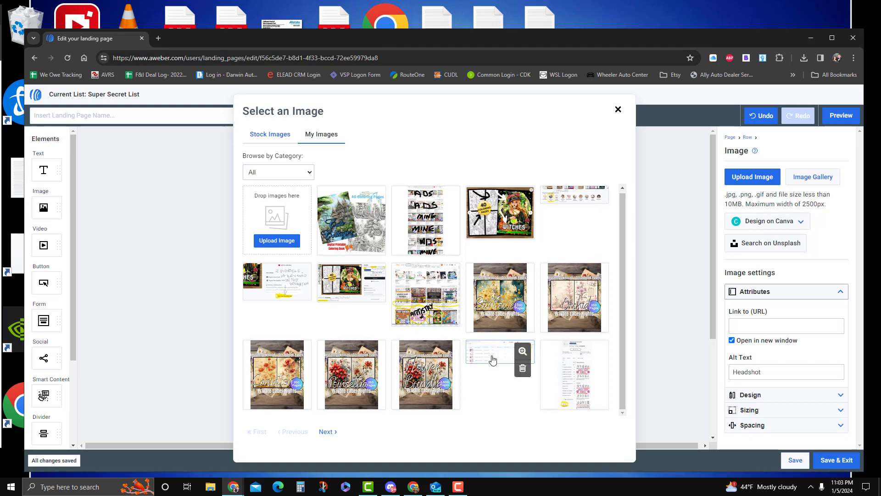
{"action": "left_click", "coordinate": [326, 432]}
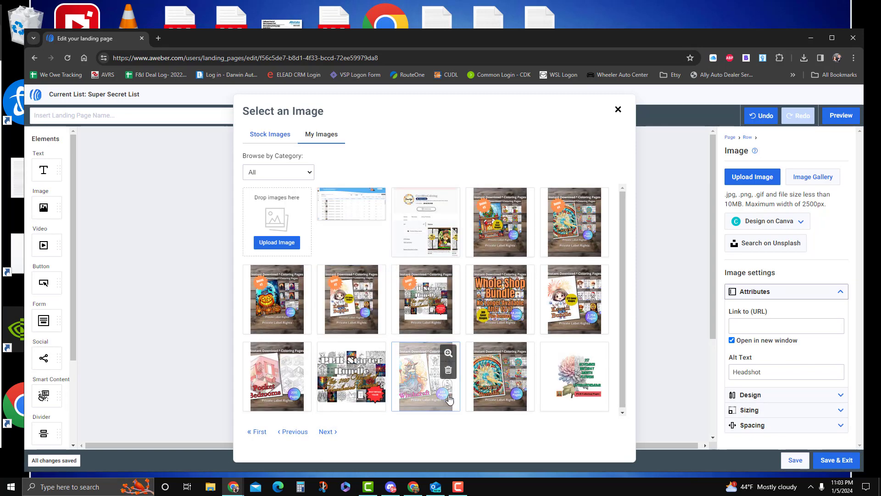
{"action": "left_click", "coordinate": [327, 431]}
{"action": "left_click", "coordinate": [353, 288]}
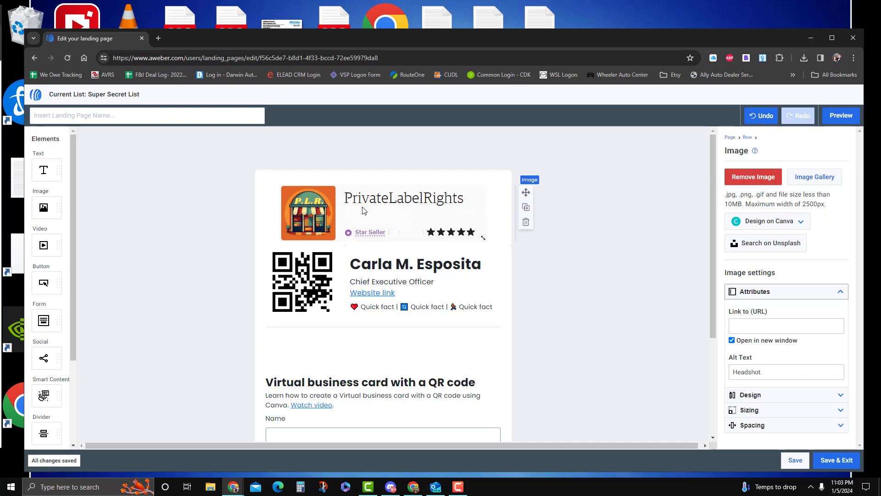
Delete the QR code image and the name, job title and quick-facts text beside it.
{"action": "left_click", "coordinate": [311, 283]}
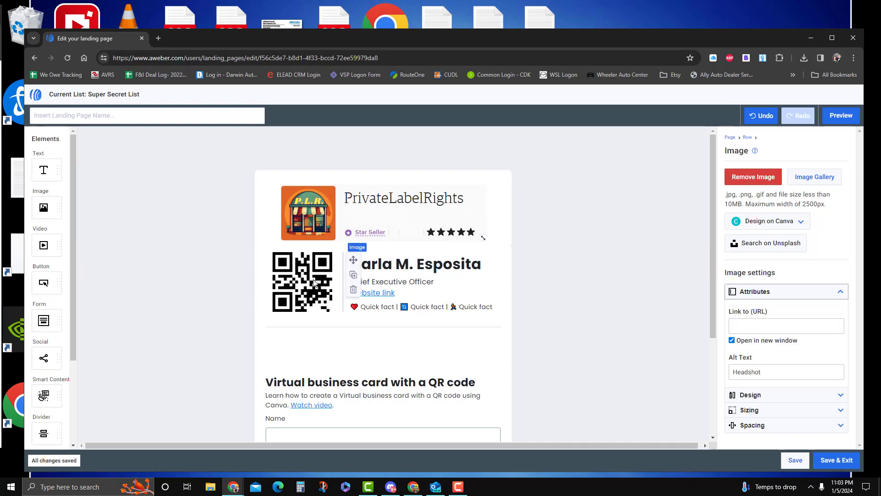
{"action": "key", "text": "Delete"}
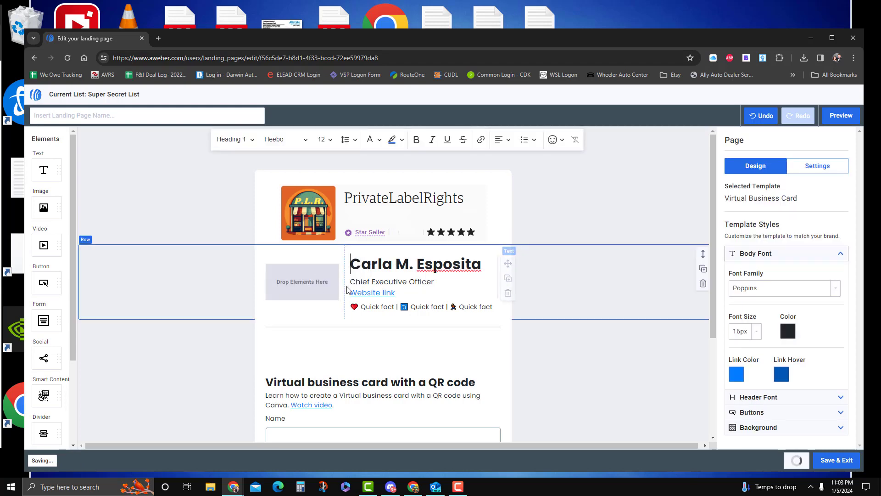
{"action": "left_click", "coordinate": [515, 294]}
{"action": "mouse_move", "coordinate": [395, 260]}
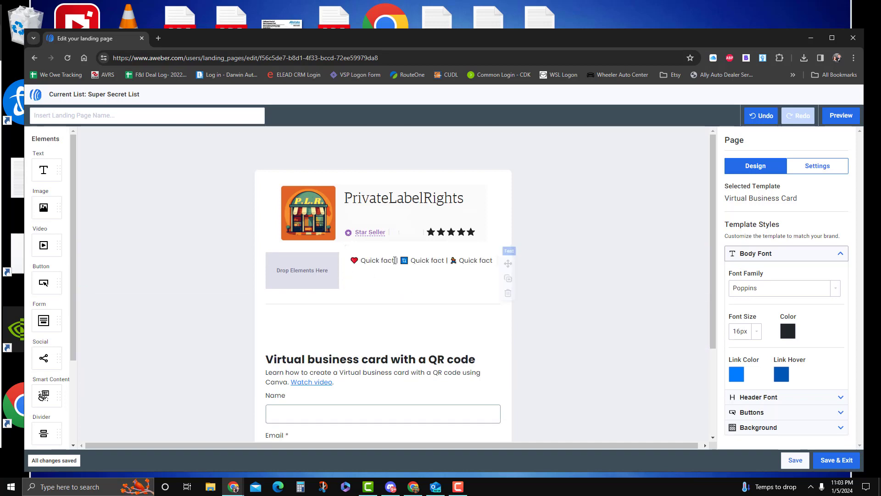
{"action": "left_click", "coordinate": [515, 293]}
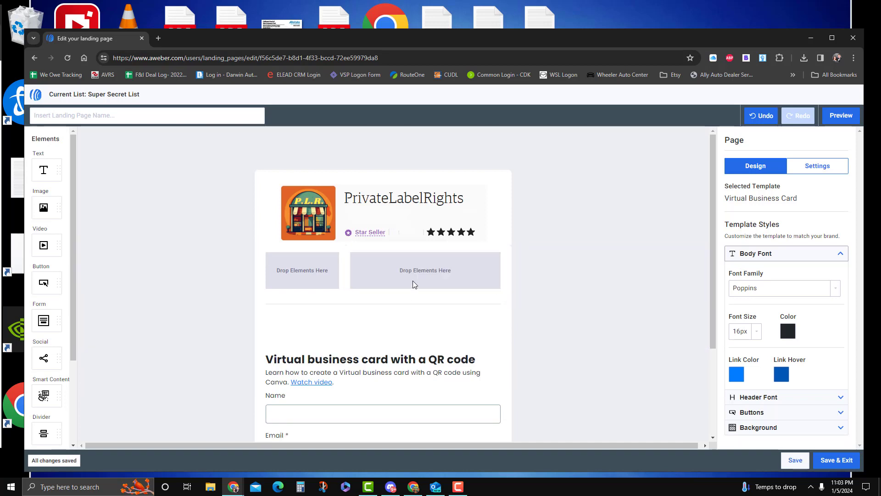
Delete the divider row between the emptied two-column row and the sign-up form heading.
{"action": "left_click", "coordinate": [307, 272]}
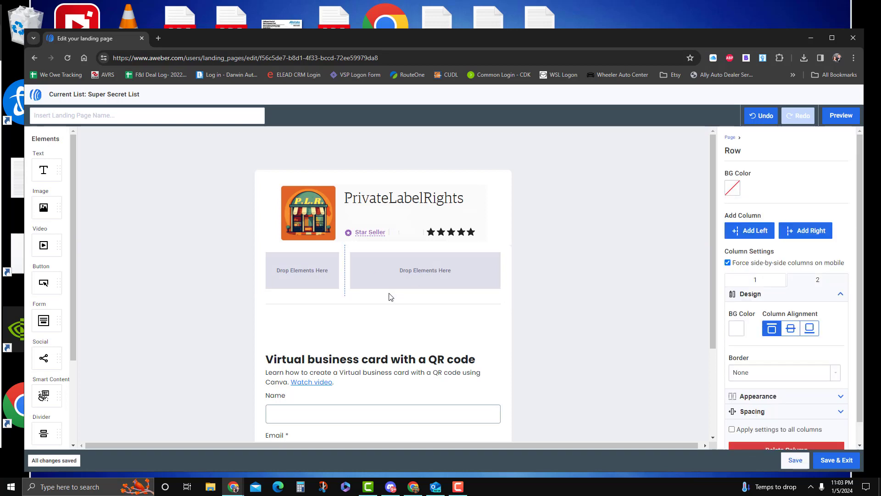
{"action": "scroll", "coordinate": [388, 294], "scroll_direction": "down", "scroll_amount": 3}
{"action": "scroll", "coordinate": [375, 271], "scroll_direction": "up", "scroll_amount": 2}
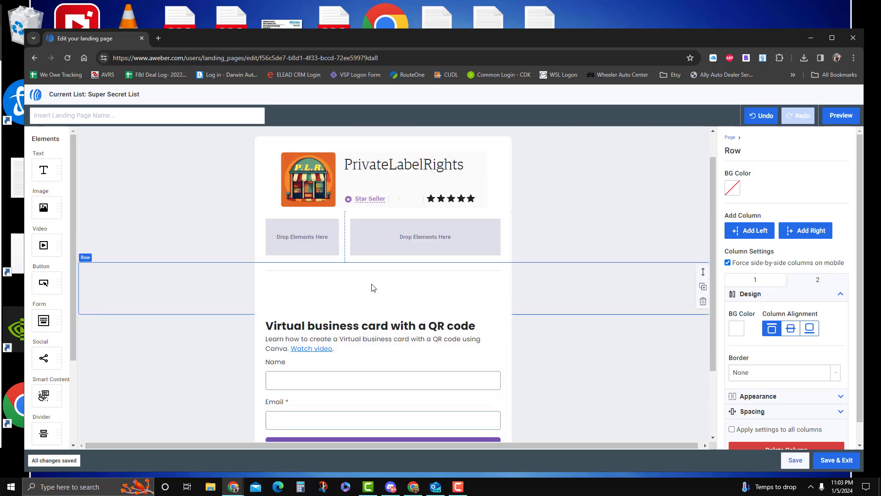
{"action": "left_click", "coordinate": [702, 301]}
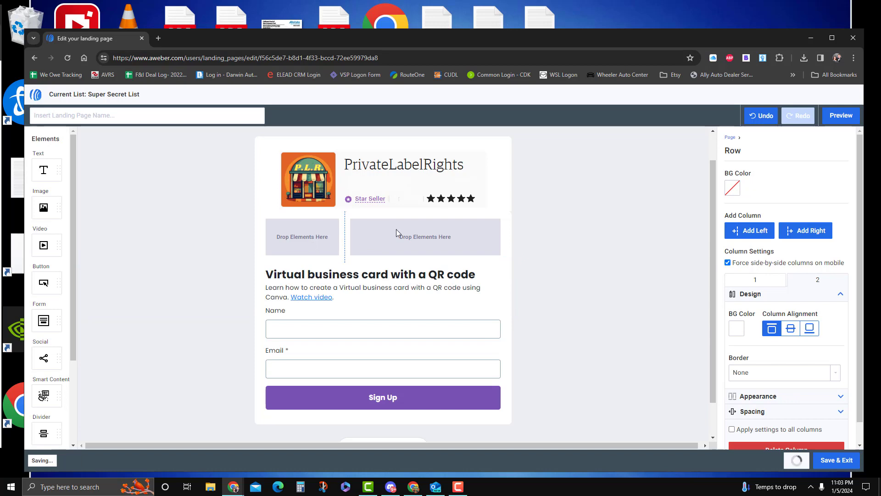
Add a text element to the wide column and an image element to the narrow column, using the black-shirt portrait from the gallery.
{"action": "left_click_drag", "start_coordinate": [43, 169], "coordinate": [417, 238]}
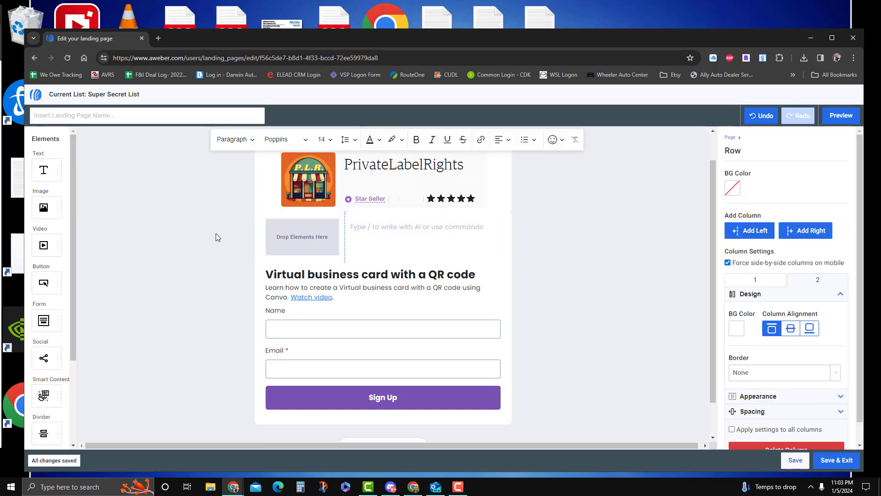
{"action": "left_click_drag", "start_coordinate": [43, 209], "coordinate": [300, 236]}
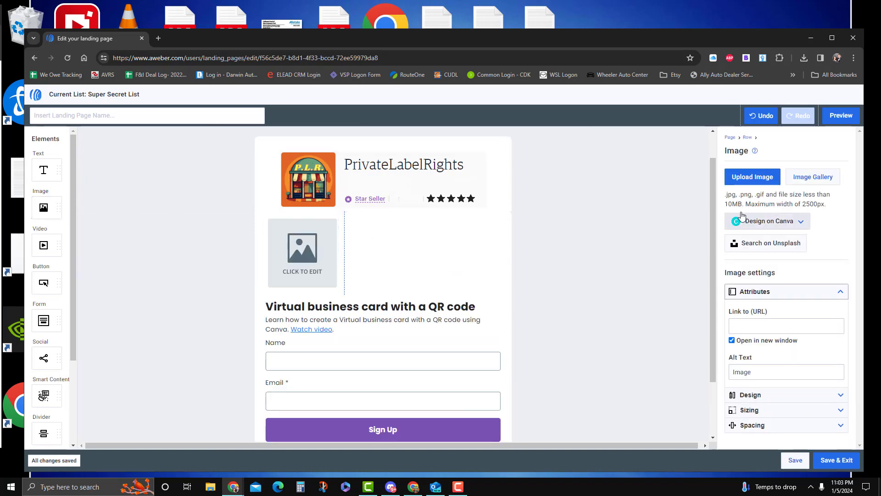
{"action": "left_click", "coordinate": [812, 177]}
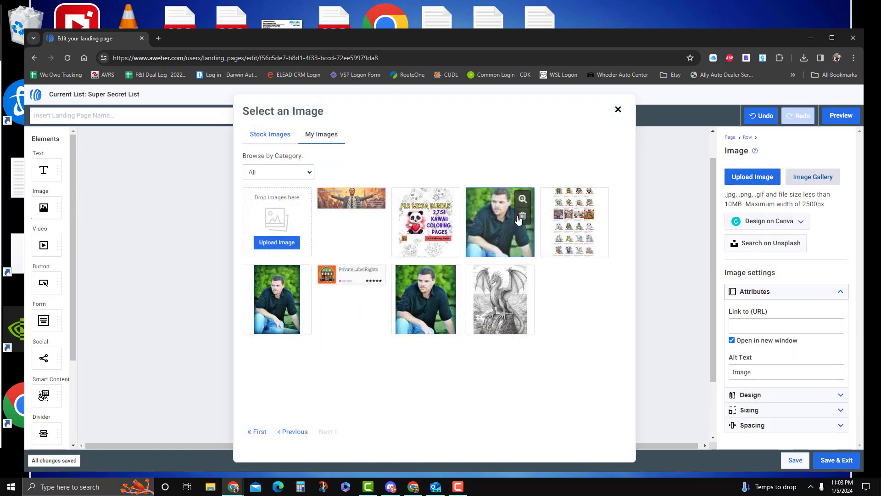
{"action": "left_click", "coordinate": [426, 298]}
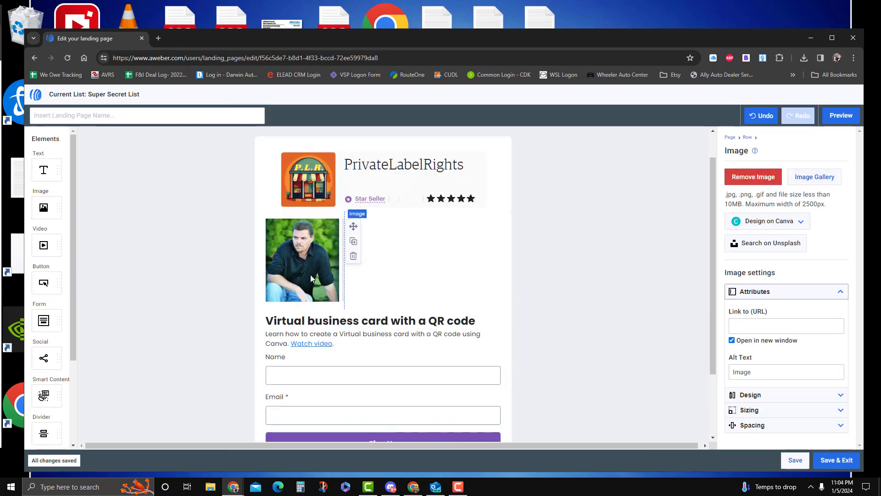
Beside the portrait, write "Enter your name and email below to receive" and, on a second line, "50% off all future orders through Etsy".
{"action": "left_click", "coordinate": [379, 243]}
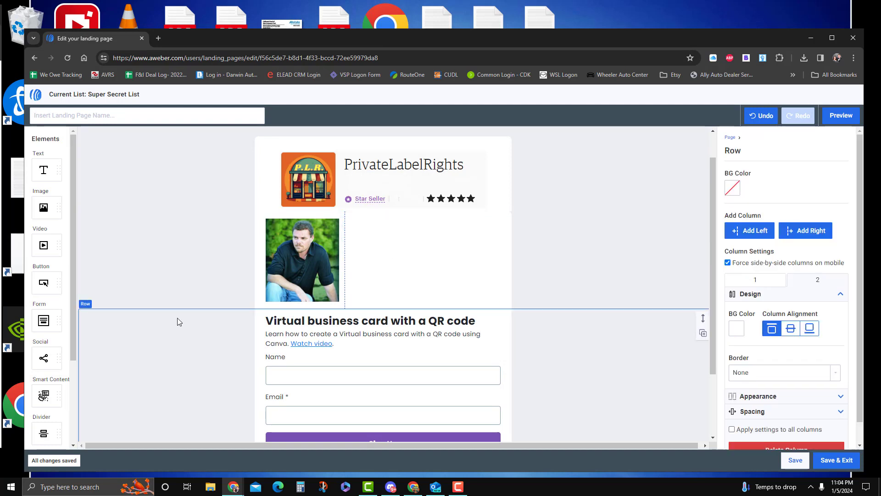
{"action": "left_click_drag", "start_coordinate": [44, 170], "coordinate": [379, 231]}
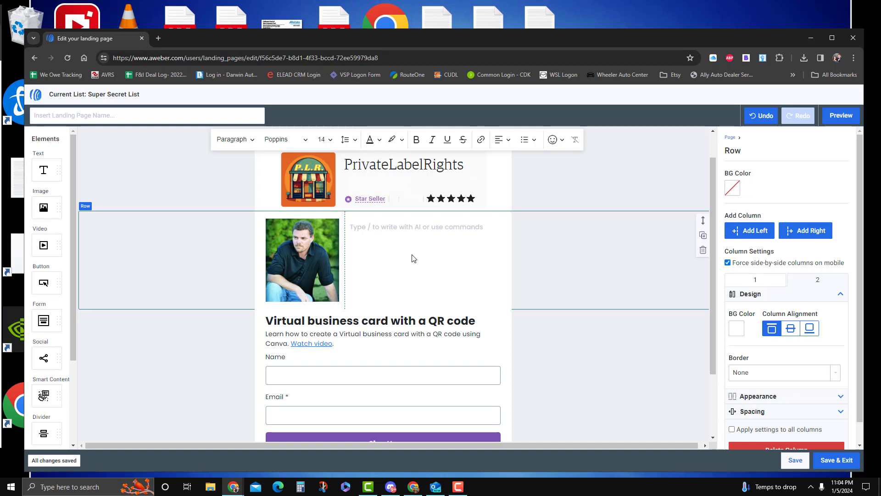
{"action": "type", "text": "Enter your name and email"}
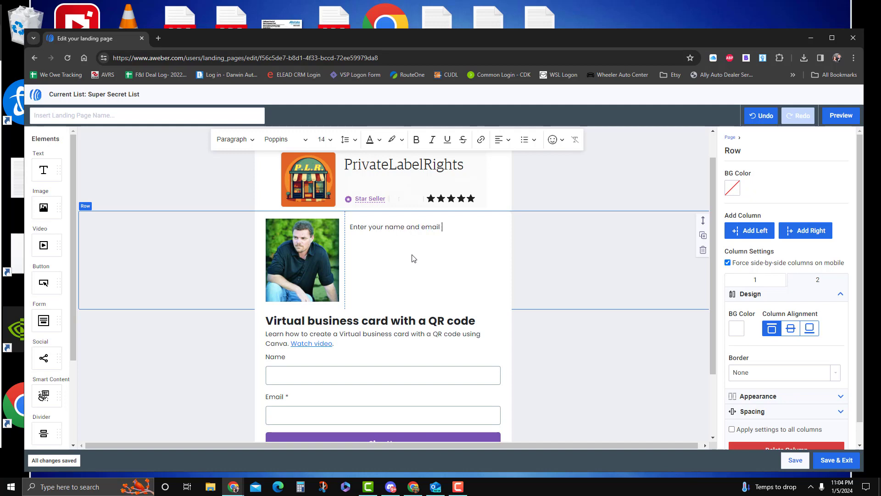
{"action": "type", "text": "below to receive"}
{"action": "key", "text": "Return"}
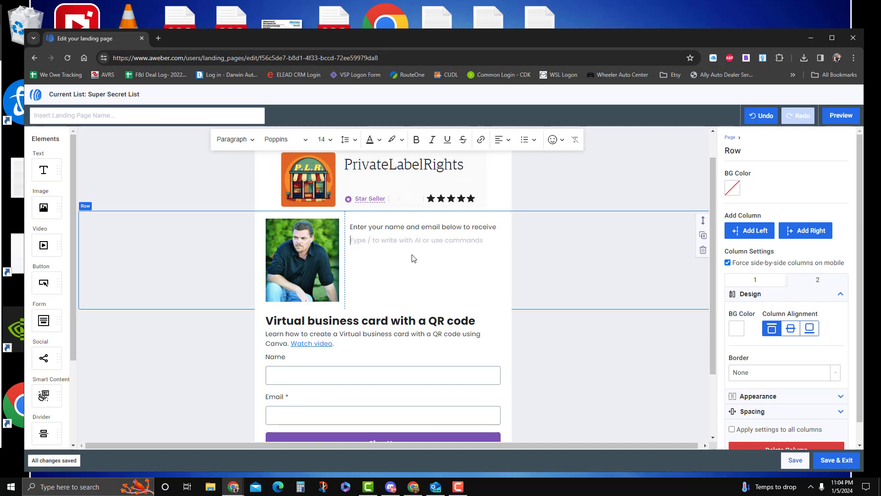
{"action": "type", "text": "50"}
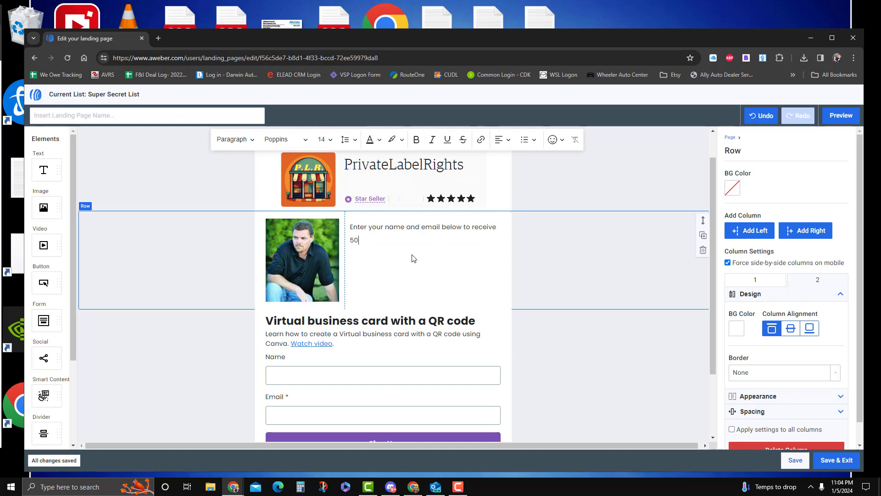
{"action": "type", "text": "% off all future orders through Etsy"}
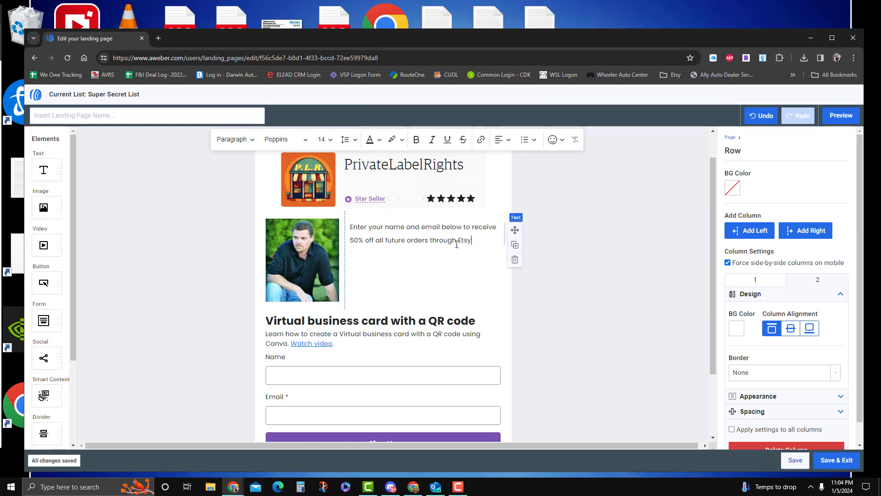
Set the font size of both lines of the offer text to 20.
{"action": "left_click_drag", "start_coordinate": [471, 241], "coordinate": [349, 225]}
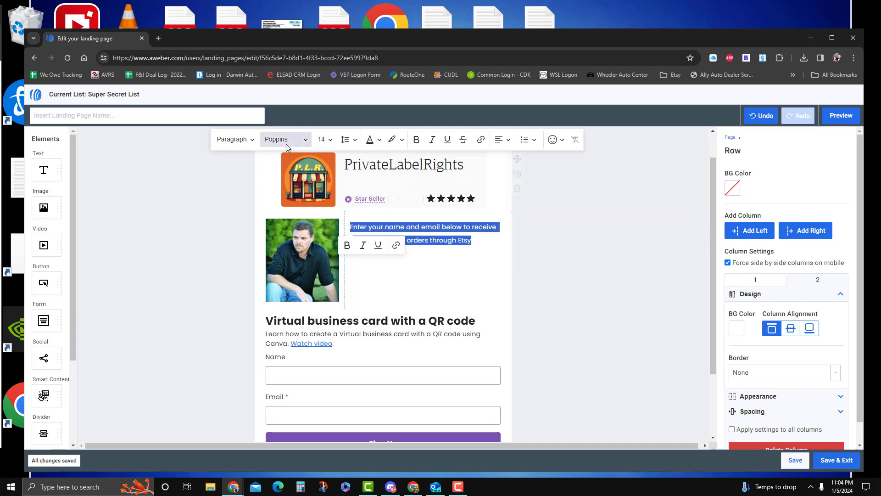
{"action": "left_click", "coordinate": [323, 142]}
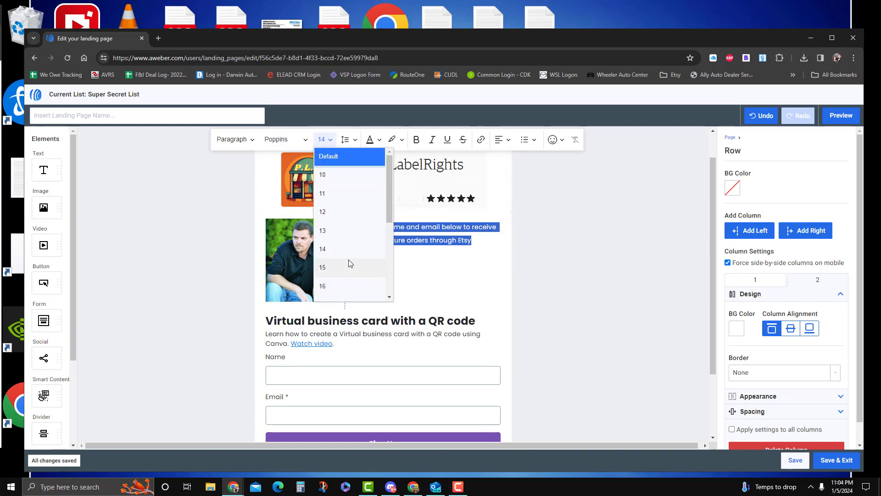
{"action": "scroll", "coordinate": [348, 260], "scroll_direction": "up", "scroll_amount": 1}
{"action": "left_click", "coordinate": [331, 277]}
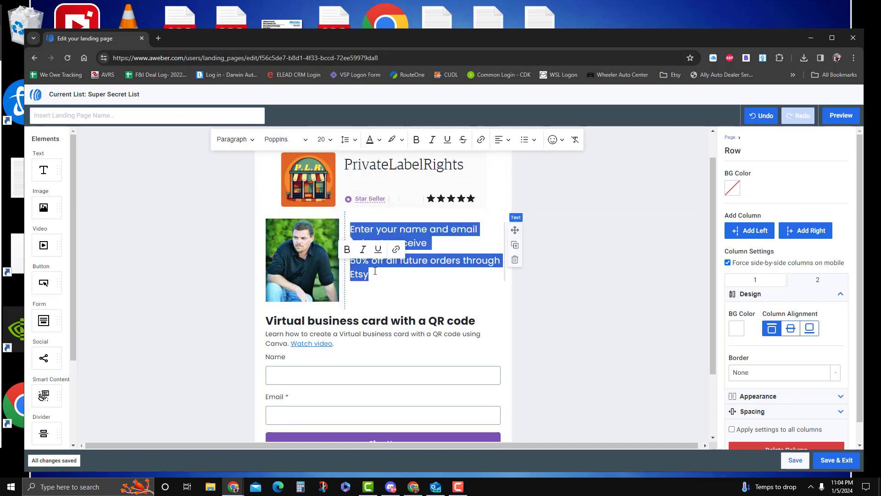
Set both lines of the offer text beside the portrait to font size 18 and make them bold.
{"action": "left_click", "coordinate": [328, 138]}
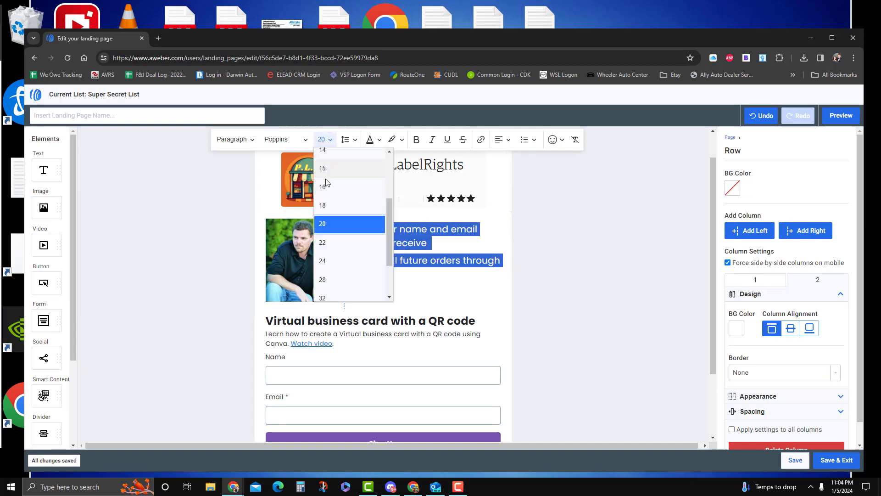
{"action": "left_click", "coordinate": [326, 205]}
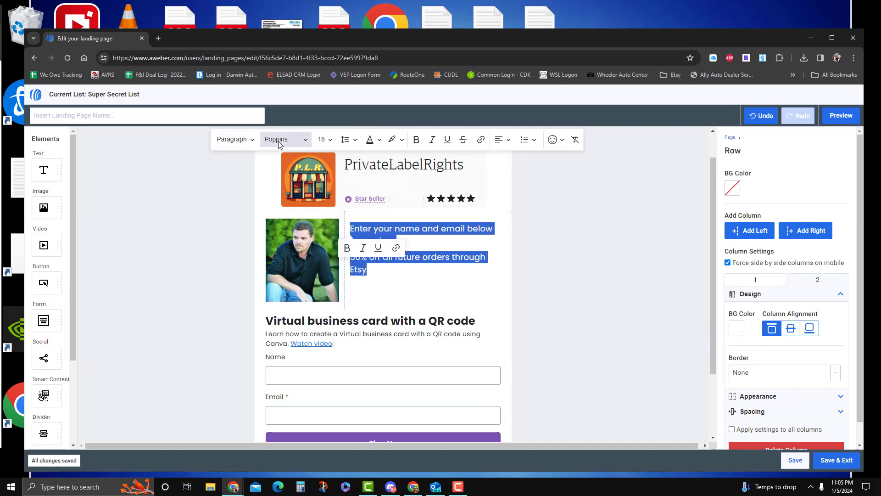
{"action": "left_click", "coordinate": [414, 140]}
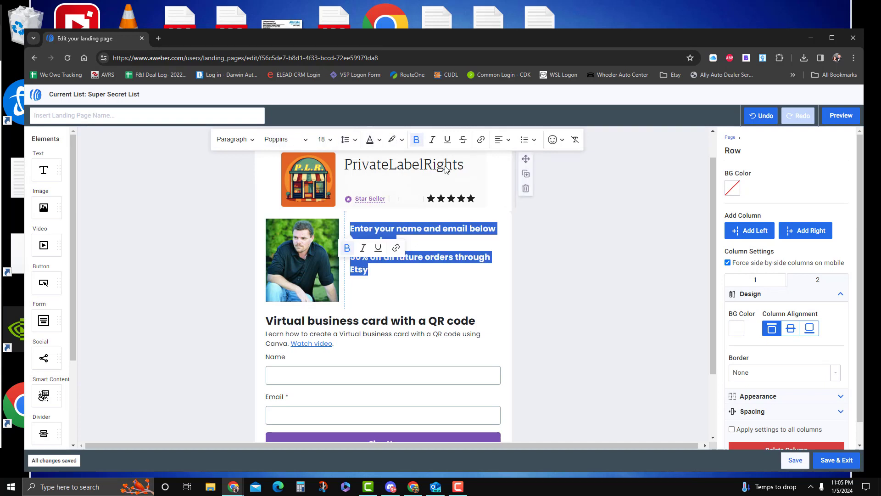
Delete the "Virtual business card with a QR code" heading and its description above the sign-up form.
{"action": "left_click", "coordinate": [375, 326]}
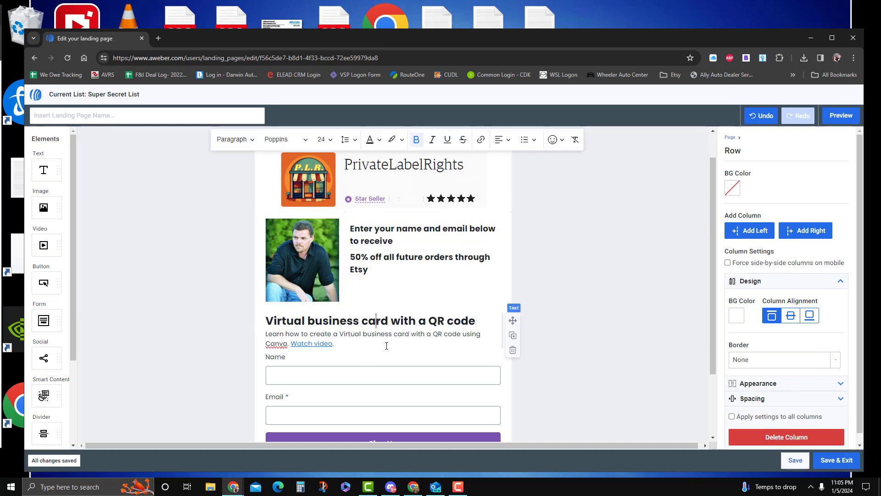
{"action": "left_click", "coordinate": [330, 358]}
{"action": "left_click_drag", "start_coordinate": [362, 343], "coordinate": [265, 317]}
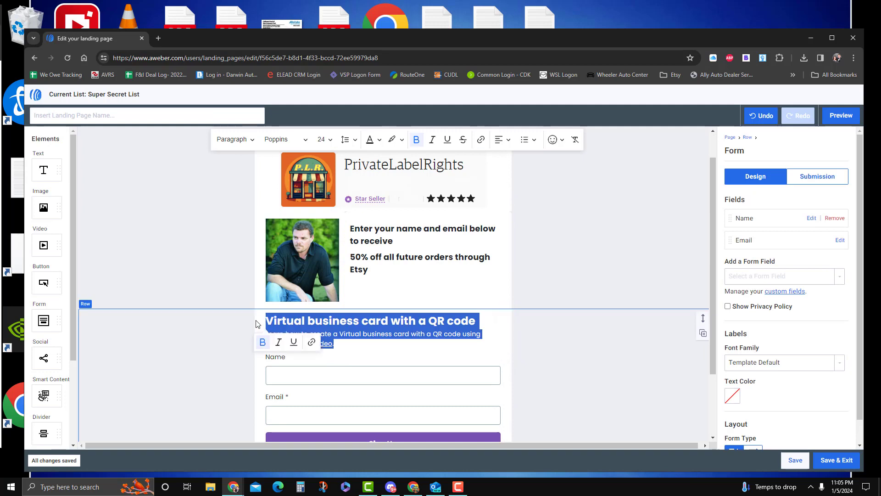
{"action": "left_click", "coordinate": [514, 356]}
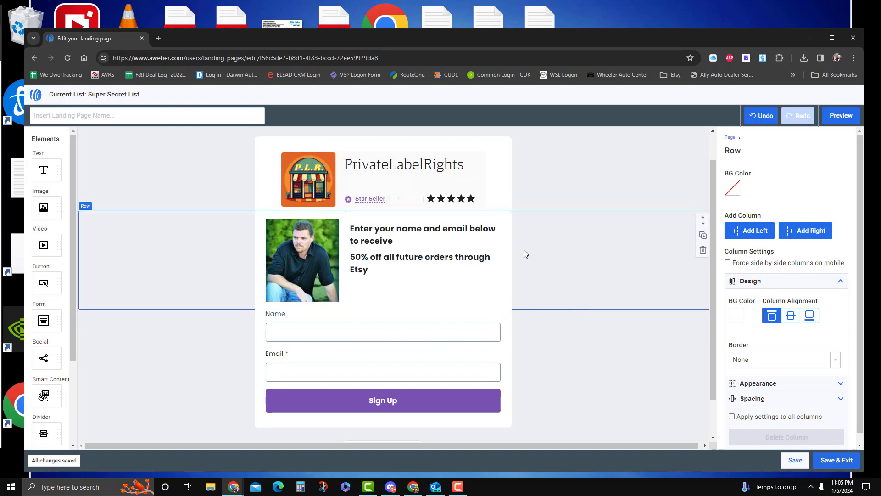
Name the landing page "Buyers", then save it and exit the editor.
{"action": "left_click", "coordinate": [60, 112]}
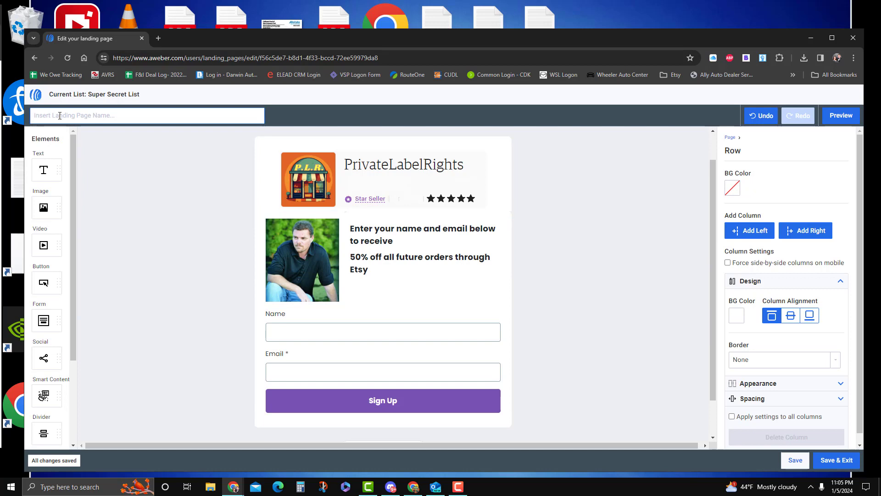
{"action": "type", "text": "Buyers"}
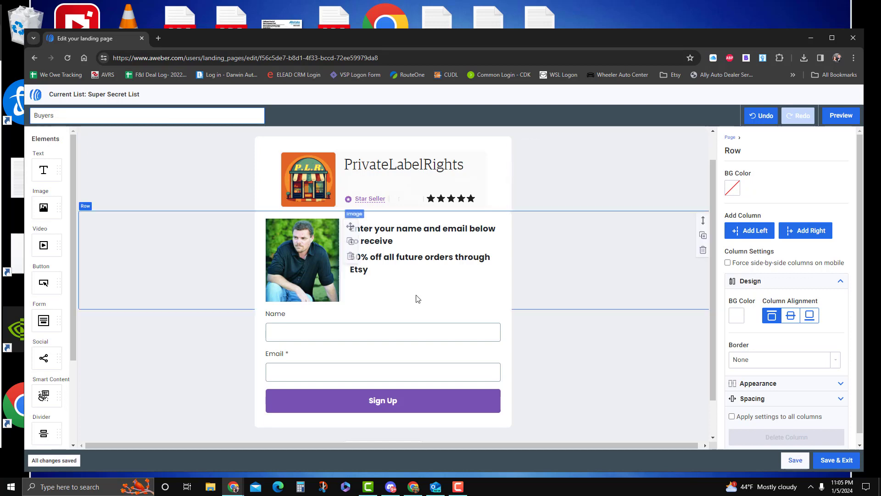
{"action": "left_click", "coordinate": [835, 461]}
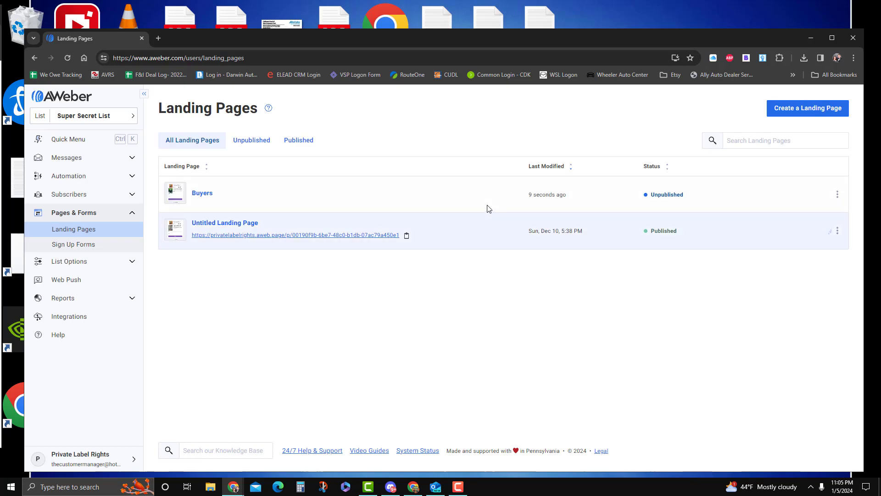
Publish the Buyers landing page and copy its URL to the clipboard.
{"action": "mouse_move", "coordinate": [761, 197]}
{"action": "left_click", "coordinate": [821, 195]}
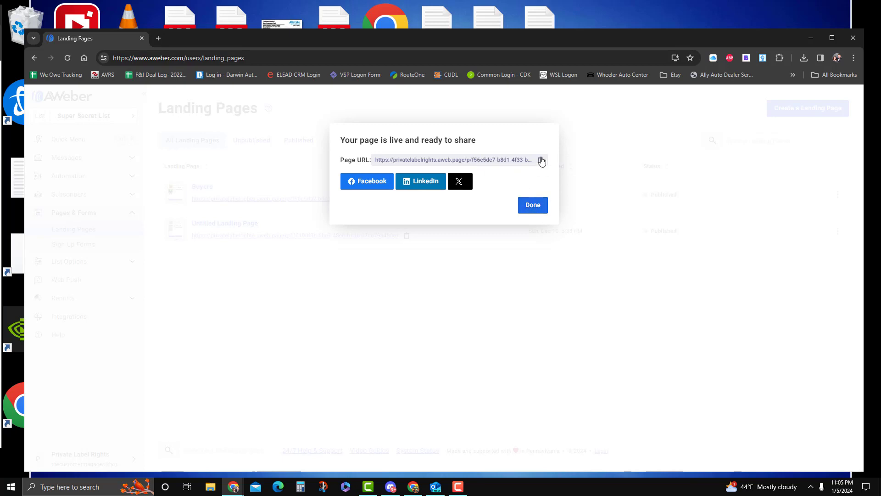
{"action": "left_click", "coordinate": [532, 207]}
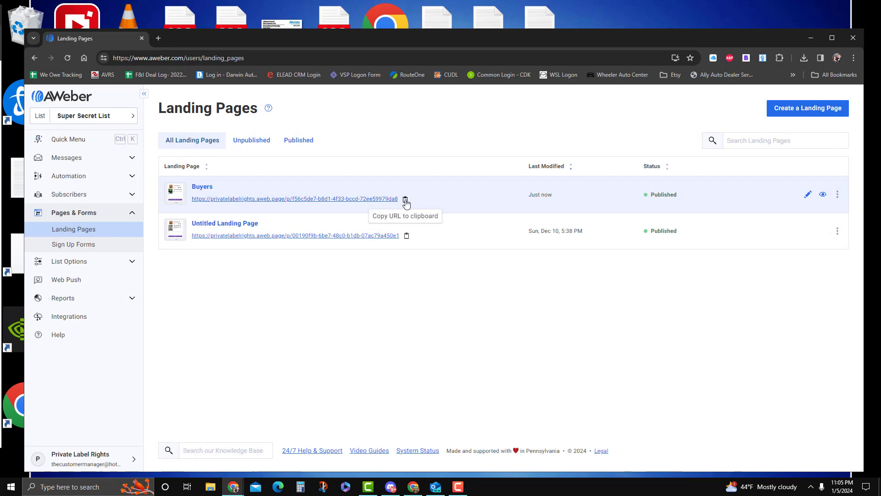
{"action": "left_click", "coordinate": [405, 201]}
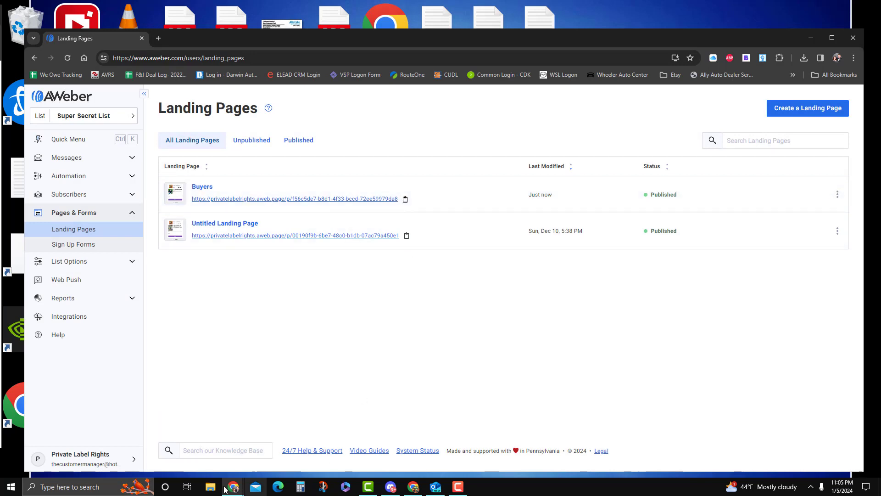
Open Notepad, paste the copied landing page URL into a blank note, and minimize the note.
{"action": "left_click", "coordinate": [11, 486]}
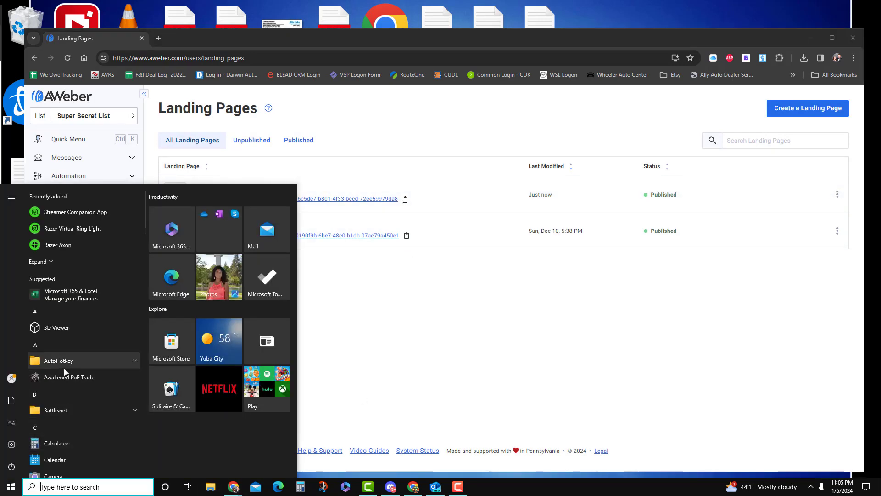
{"action": "scroll", "coordinate": [64, 372], "scroll_direction": "down", "scroll_amount": 3}
{"action": "scroll", "coordinate": [65, 381], "scroll_direction": "down", "scroll_amount": 10}
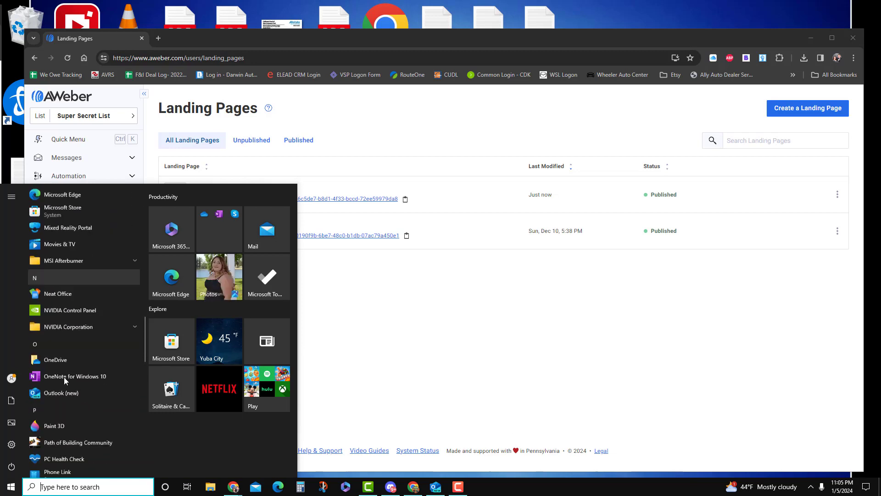
{"action": "scroll", "coordinate": [65, 385], "scroll_direction": "down", "scroll_amount": 8}
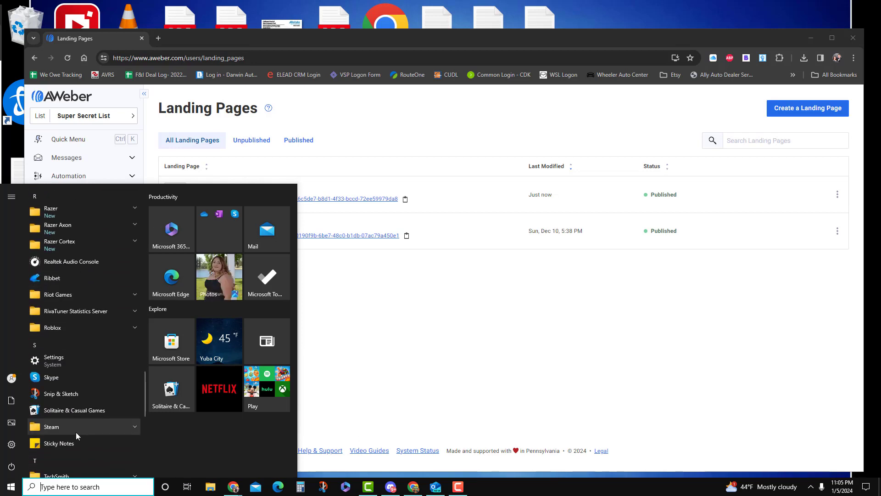
{"action": "scroll", "coordinate": [73, 368], "scroll_direction": "down", "scroll_amount": 4}
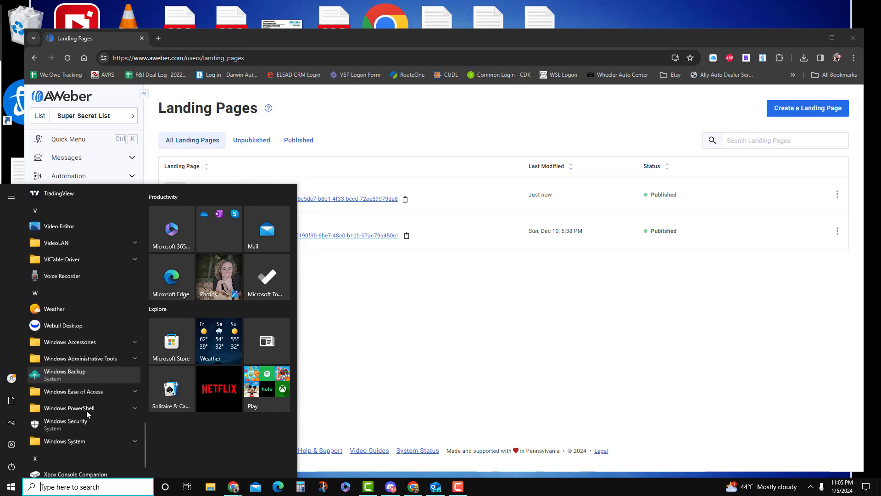
{"action": "left_click", "coordinate": [70, 315]}
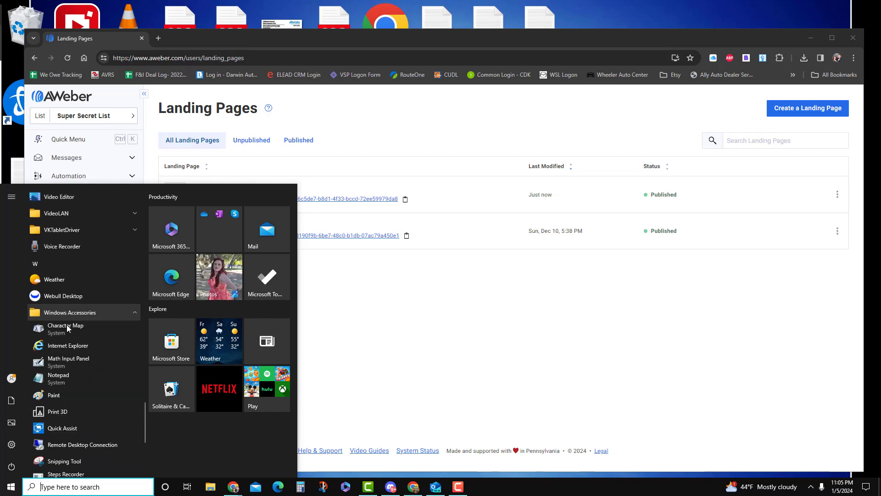
{"action": "left_click", "coordinate": [69, 378]}
{"action": "right_click", "coordinate": [367, 241]}
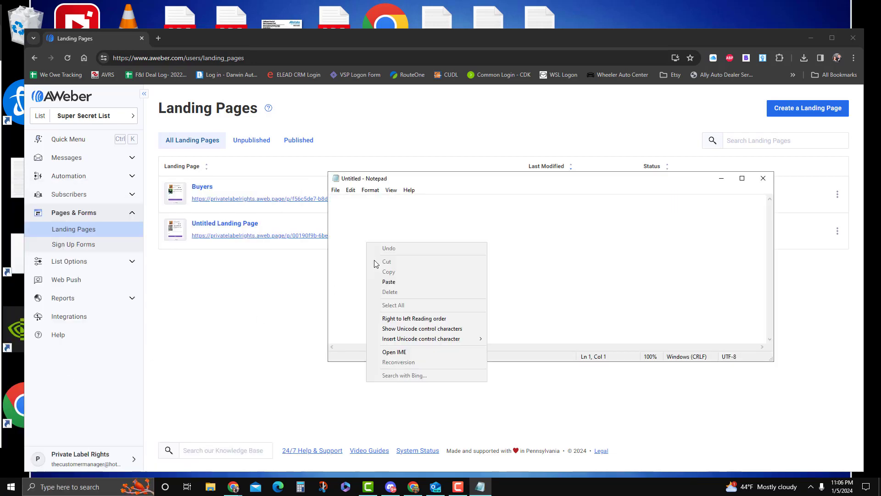
{"action": "left_click", "coordinate": [391, 281]}
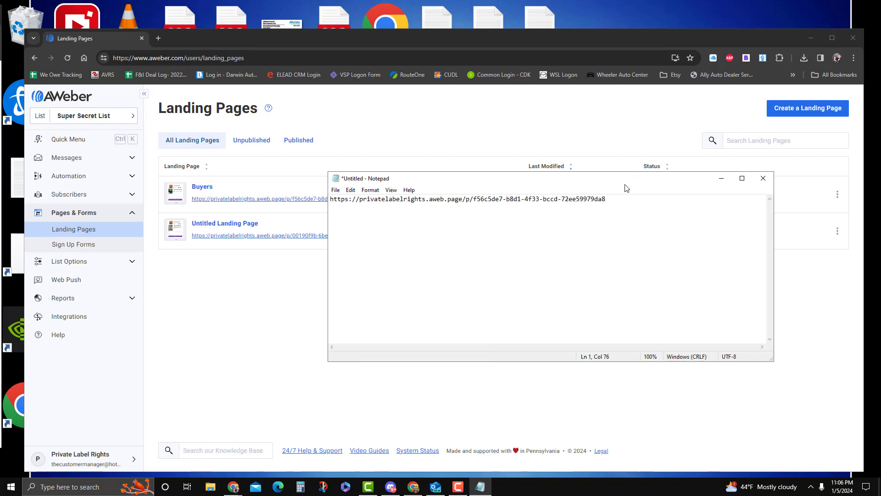
{"action": "left_click", "coordinate": [721, 179]}
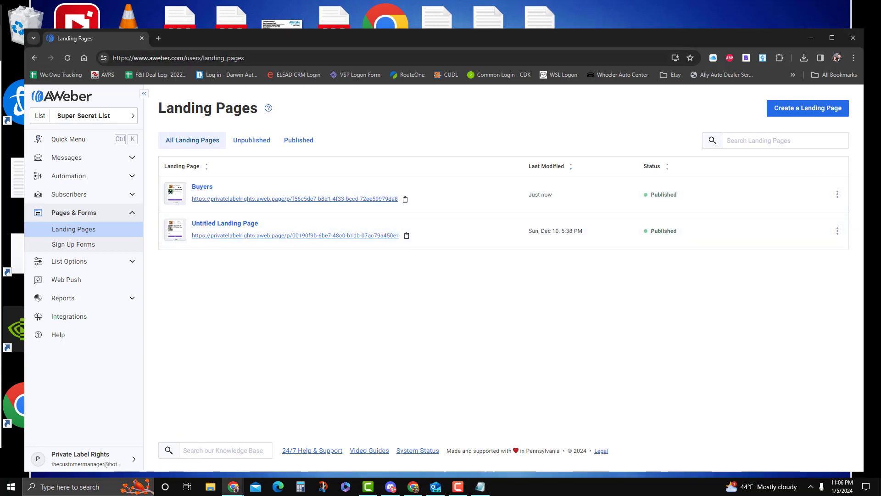
Switch to Canva and open the "Thank you!" 8.5 x 11 in design from the recent designs.
{"action": "left_click_drag", "start_coordinate": [0, 58], "coordinate": [199, 49]}
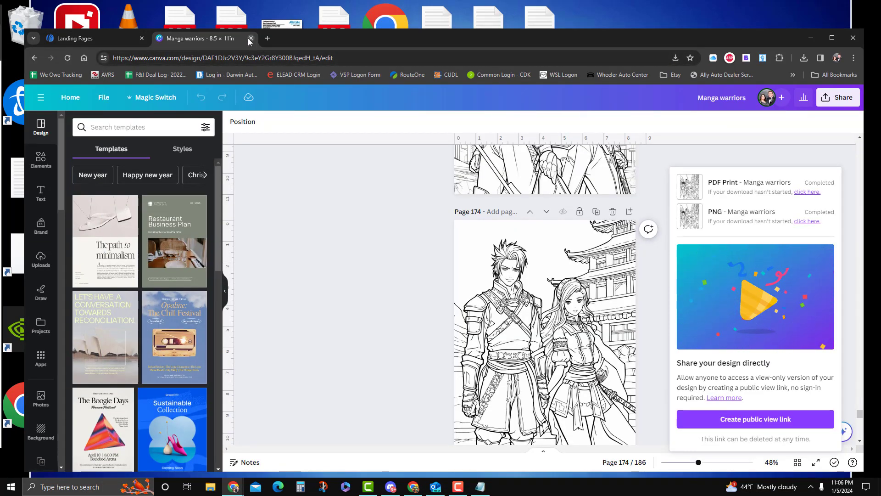
{"action": "left_click", "coordinate": [71, 98]}
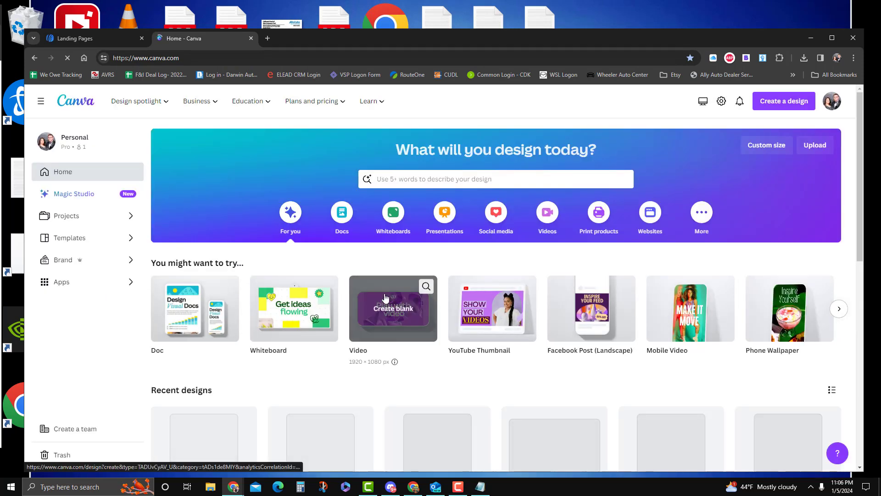
{"action": "scroll", "coordinate": [491, 392], "scroll_direction": "down", "scroll_amount": 5}
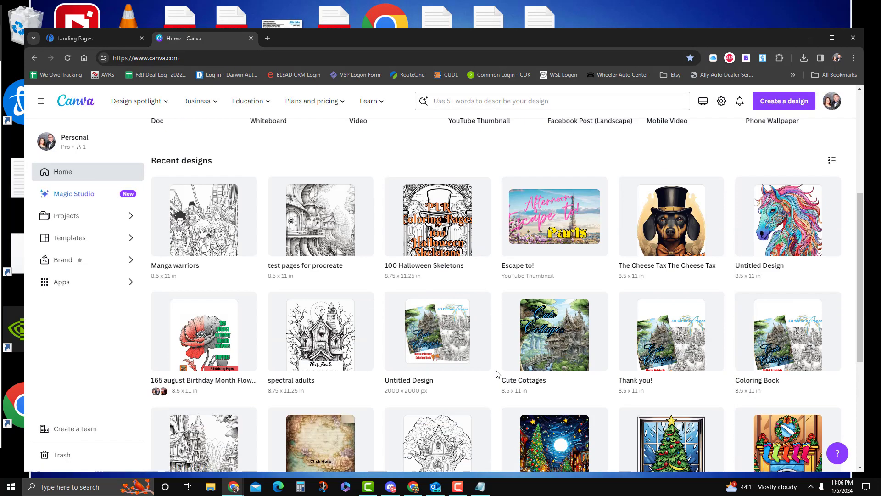
{"action": "scroll", "coordinate": [441, 331], "scroll_direction": "down", "scroll_amount": 3}
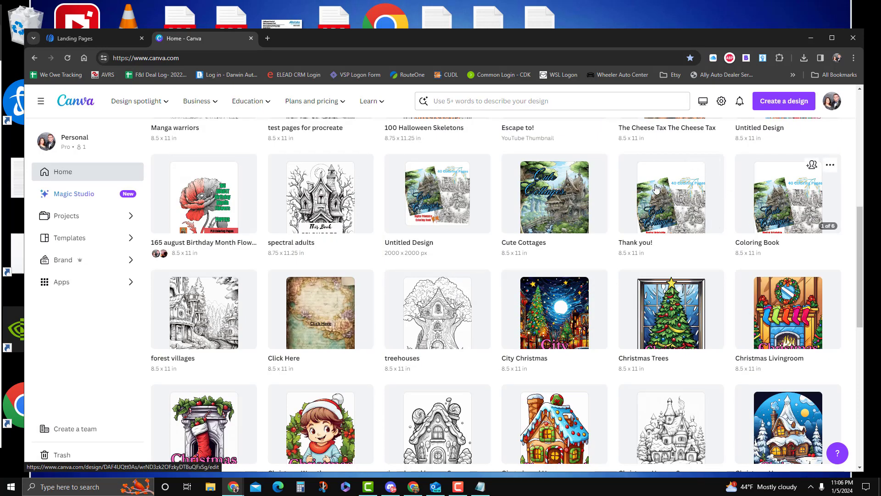
{"action": "left_click", "coordinate": [681, 207]}
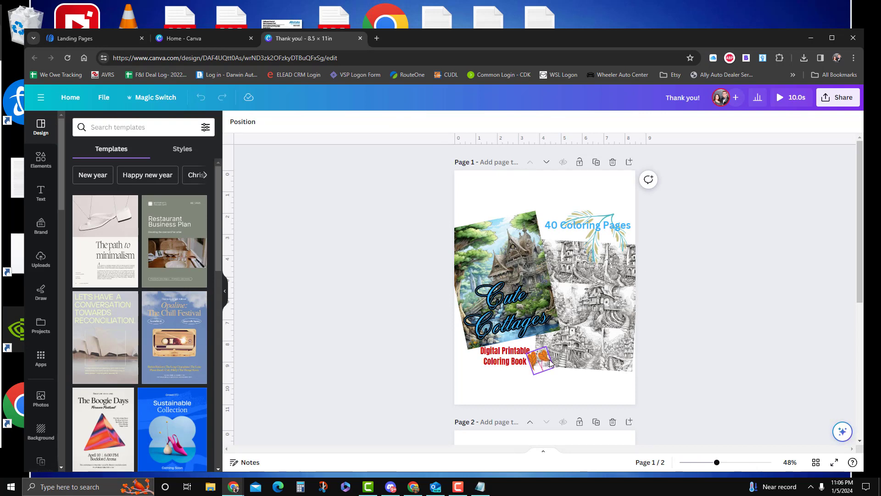
Add a subheading on page 2 reading "Click Here to Save 50% on ALL Future Orders From My Etsy Store".
{"action": "scroll", "coordinate": [710, 363], "scroll_direction": "down", "scroll_amount": 4}
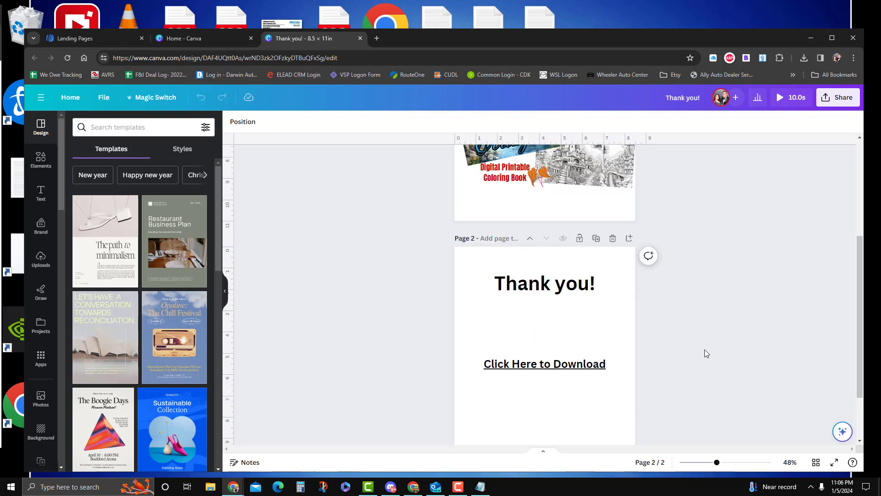
{"action": "scroll", "coordinate": [702, 352], "scroll_direction": "down", "scroll_amount": 2}
{"action": "scroll", "coordinate": [703, 351], "scroll_direction": "up", "scroll_amount": 2}
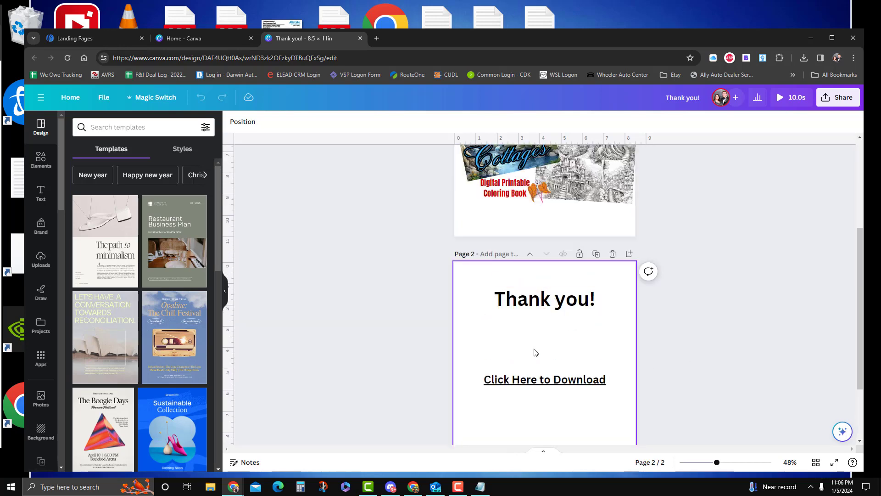
{"action": "scroll", "coordinate": [536, 353], "scroll_direction": "down", "scroll_amount": 1}
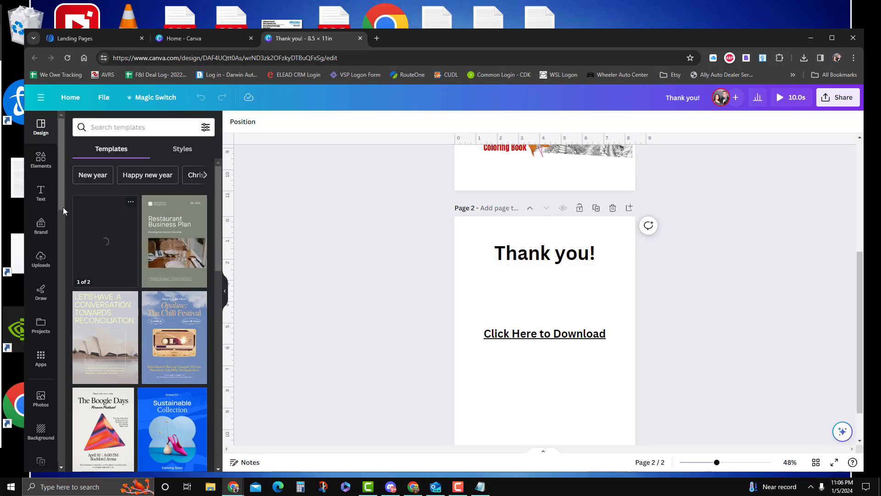
{"action": "left_click", "coordinate": [40, 193]}
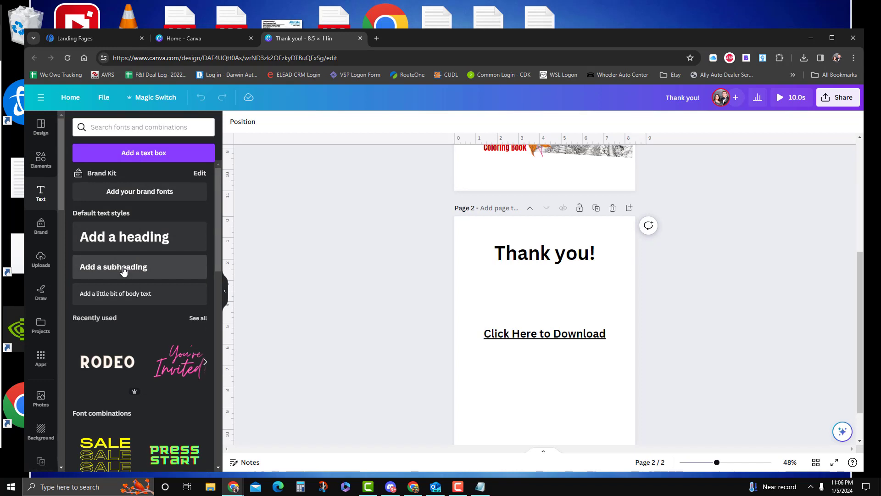
{"action": "left_click", "coordinate": [123, 271]}
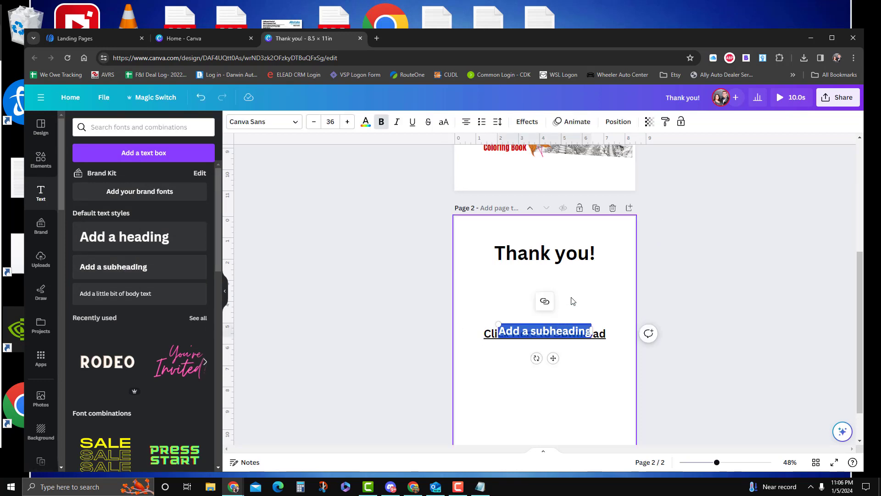
{"action": "type", "text": "Click"}
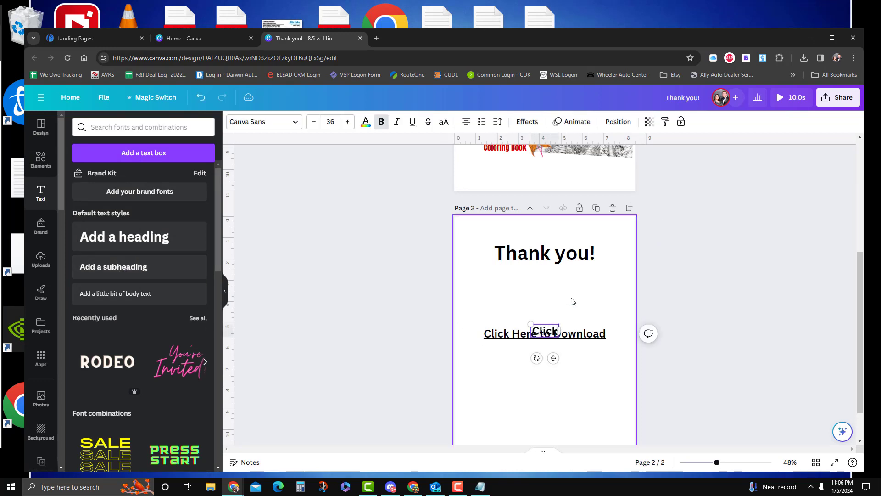
{"action": "type", "text": " Here to S"}
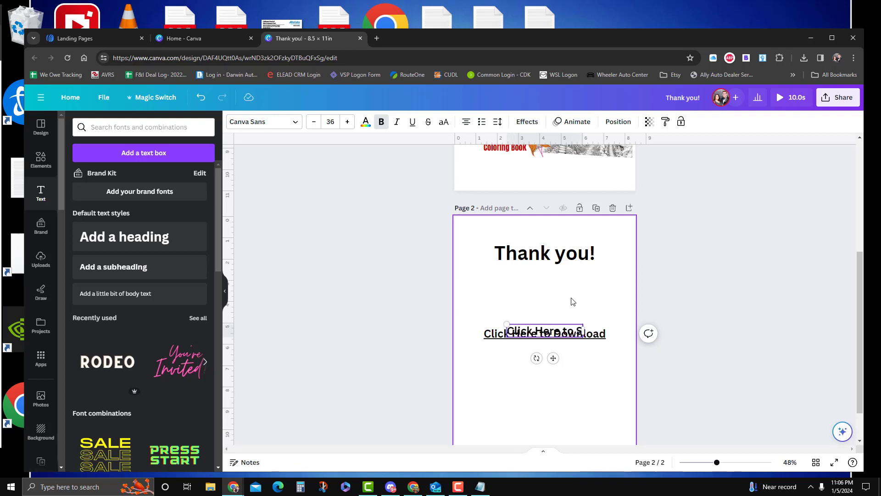
{"action": "type", "text": "ave 50%"}
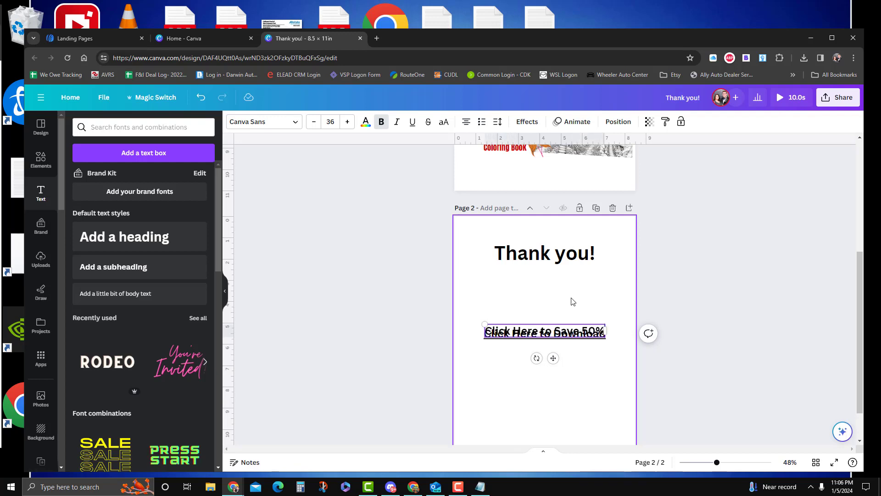
{"action": "type", "text": " on all"}
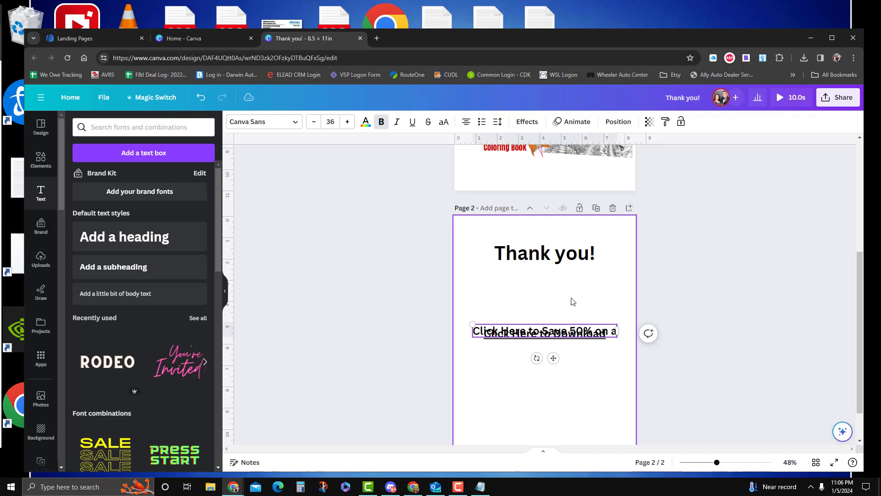
{"action": "key", "text": "BackSpace"}
{"action": "key", "text": "BackSpace"}
{"action": "key", "text": "BackSpace"}
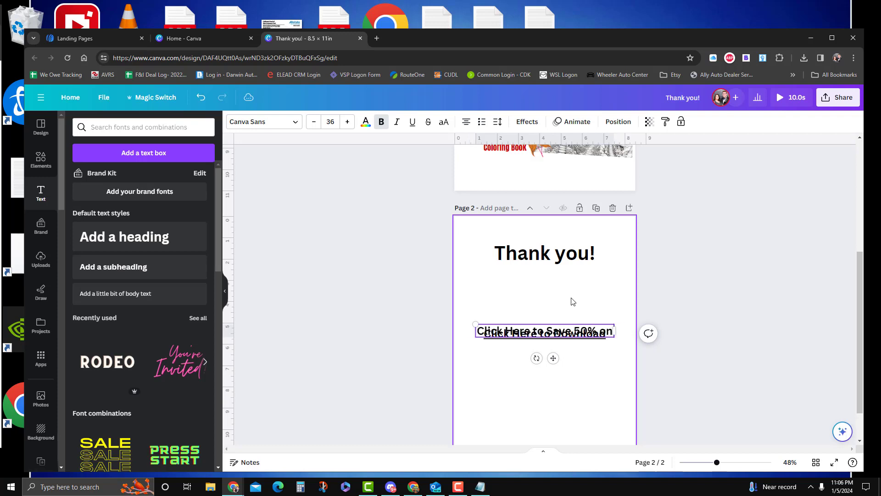
{"action": "type", "text": "ALL"}
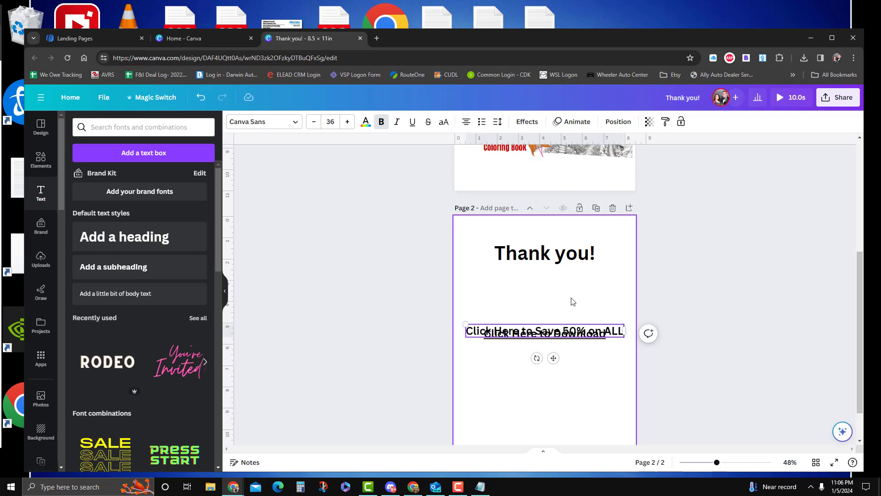
{"action": "type", "text": " Fut"}
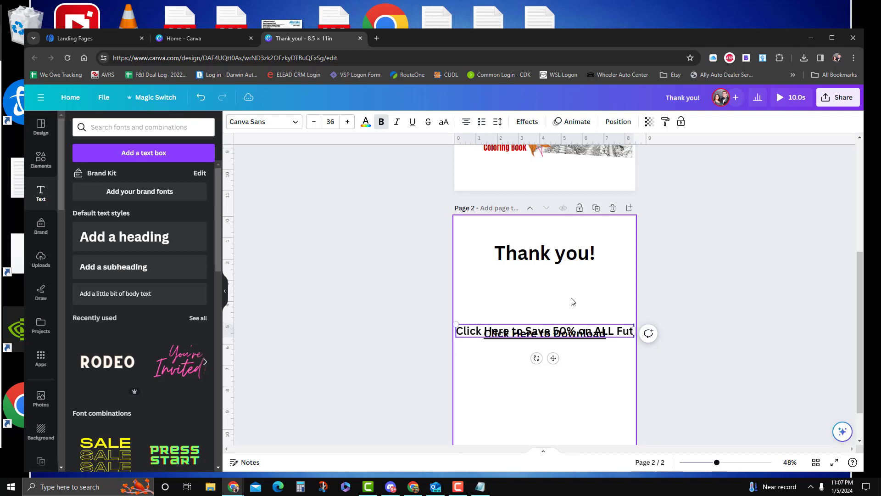
{"action": "type", "text": "ure Orde"}
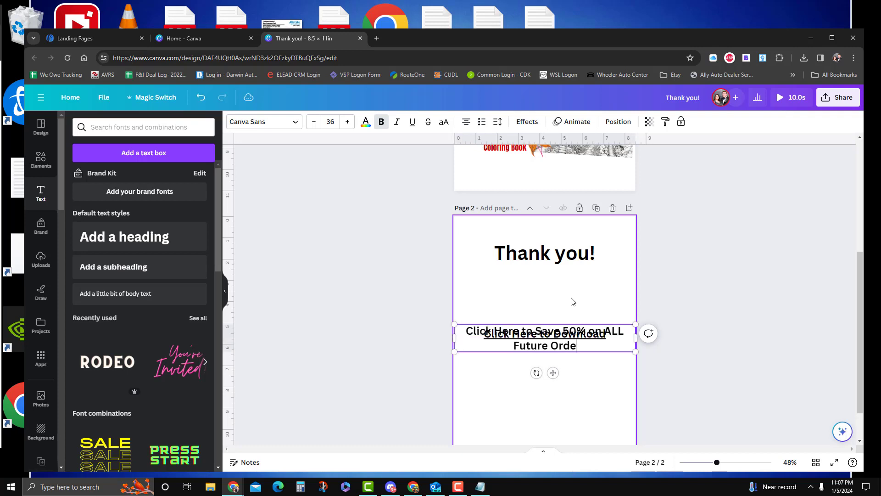
{"action": "type", "text": "rs F"}
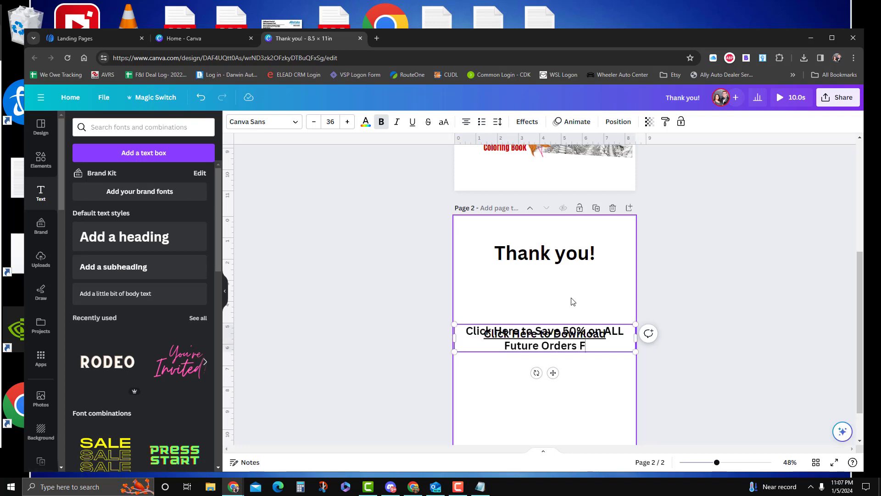
{"action": "type", "text": "rom My "}
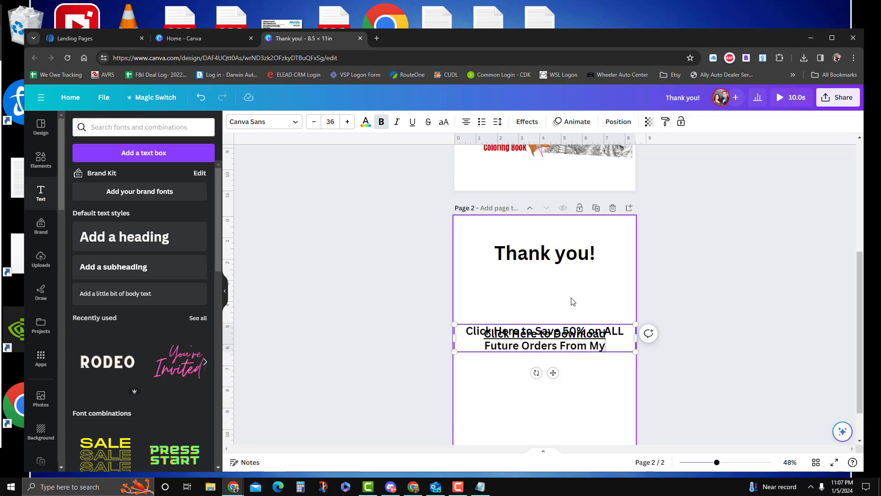
{"action": "type", "text": "Etsy"}
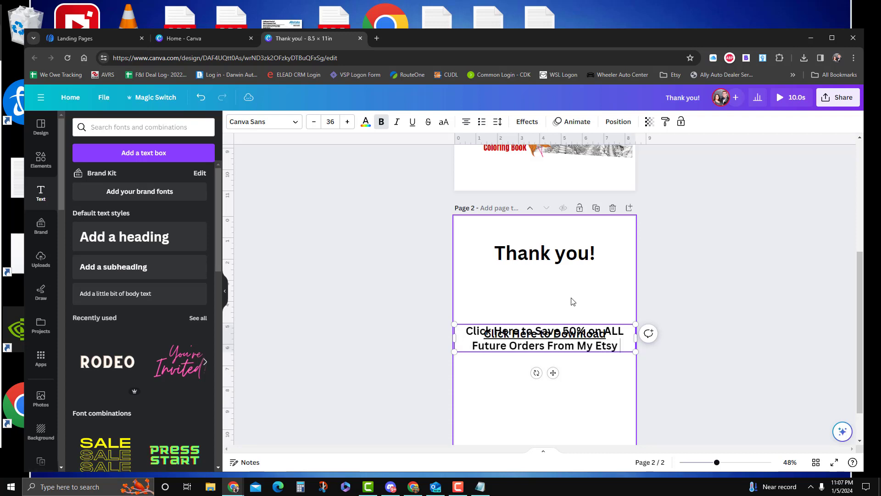
{"action": "type", "text": " Store"}
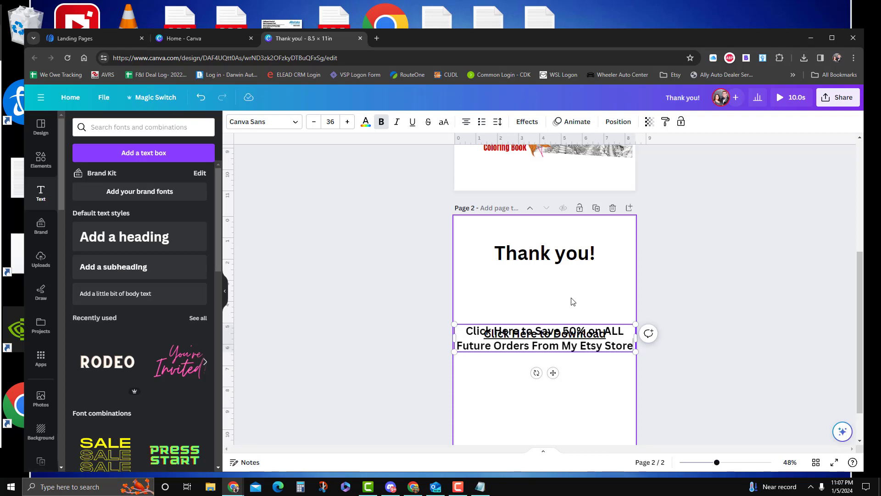
Move the new discount subheading up between the "Thank you!" heading and the "Click Here to Download" text.
{"action": "left_click", "coordinate": [569, 383]}
{"action": "left_click", "coordinate": [557, 338]}
{"action": "left_click_drag", "start_coordinate": [557, 337], "coordinate": [564, 301]}
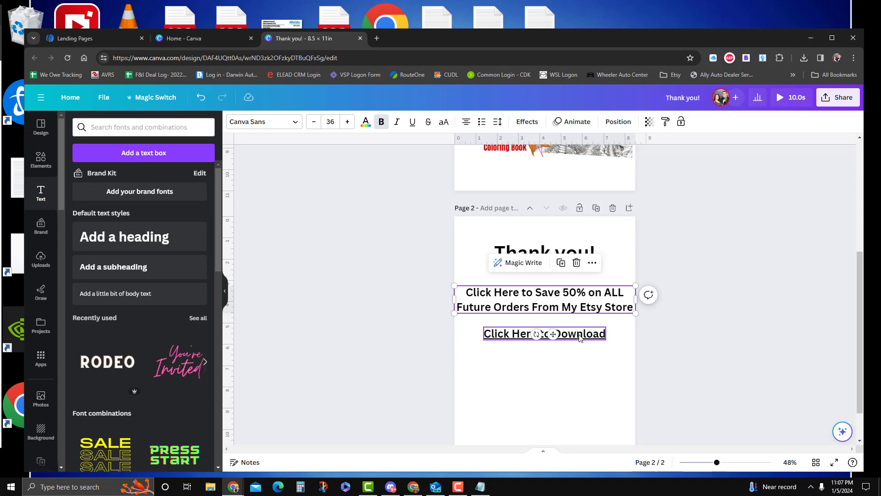
Link the discount subheading to the copied landing page URL, checking the pasted address before applying it.
{"action": "right_click", "coordinate": [551, 301]}
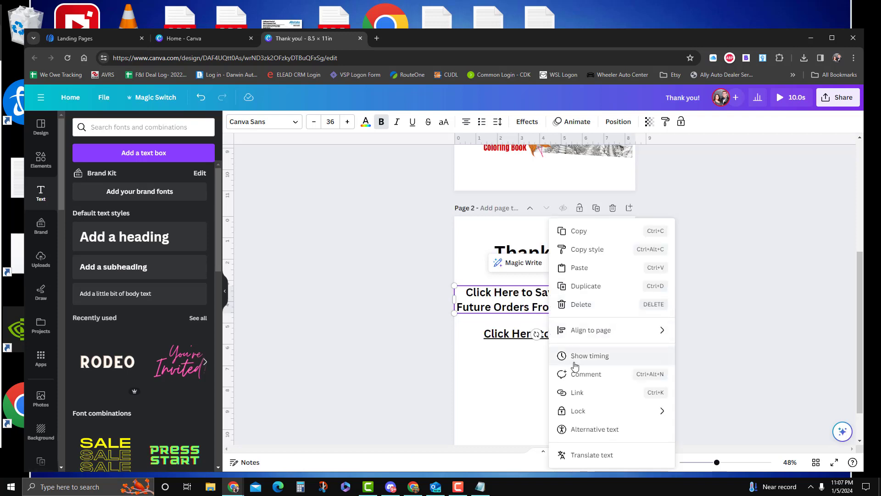
{"action": "left_click", "coordinate": [576, 392]}
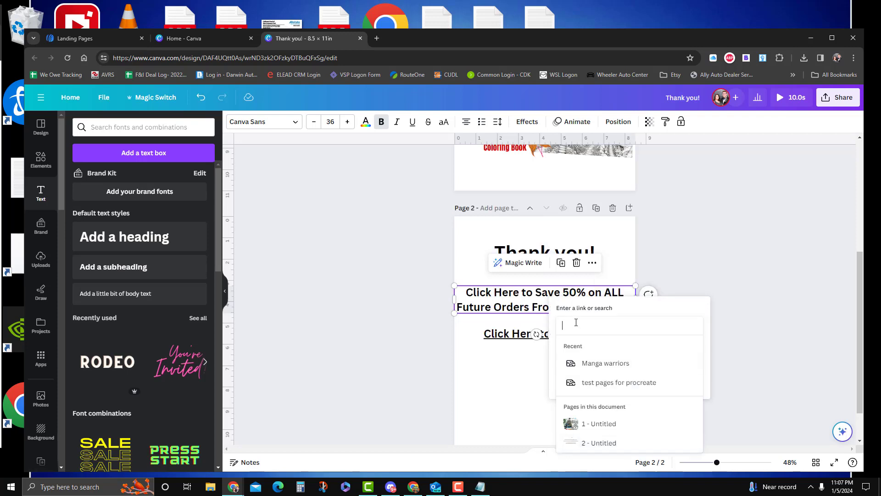
{"action": "key", "text": "ctrl+v"}
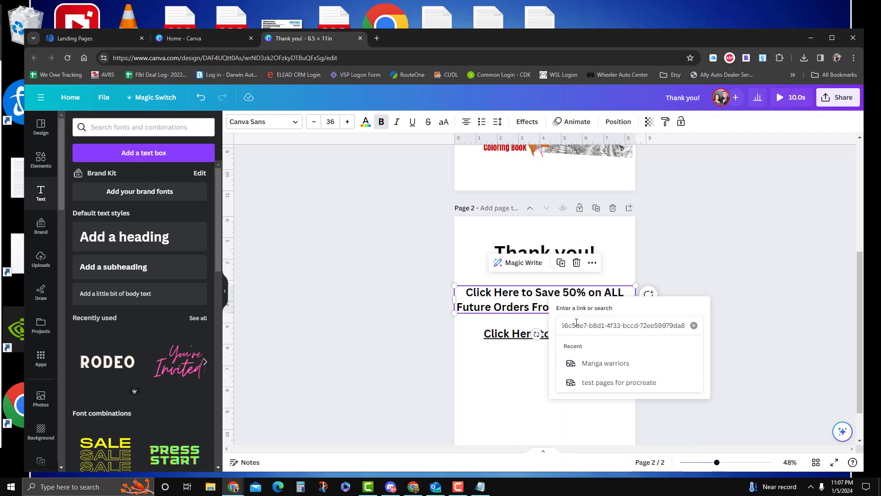
{"action": "key", "text": "Left"}
{"action": "key", "text": "Left"}
{"action": "key", "text": "Left"}
{"action": "key", "text": "Left"}
{"action": "key", "text": "Left"}
{"action": "key", "text": "Left"}
{"action": "key", "text": "Left"}
{"action": "key", "text": "Left"}
{"action": "key", "text": "Left"}
{"action": "key", "text": "Left"}
{"action": "key", "text": "Left"}
{"action": "key", "text": "Left"}
{"action": "key", "text": "Left"}
{"action": "key", "text": "Left"}
{"action": "key", "text": "Left"}
{"action": "key", "text": "Left"}
{"action": "key", "text": "Left"}
{"action": "key", "text": "Left"}
{"action": "key", "text": "Left"}
{"action": "key", "text": "Left"}
{"action": "key", "text": "Left"}
{"action": "key", "text": "Left"}
{"action": "key", "text": "Left"}
{"action": "key", "text": "Left"}
{"action": "key", "text": "Left"}
{"action": "key", "text": "Left"}
{"action": "key", "text": "Left"}
{"action": "key", "text": "Left"}
{"action": "key", "text": "Left"}
{"action": "key", "text": "Left"}
{"action": "key", "text": "Left"}
{"action": "key", "text": "Left"}
{"action": "key", "text": "Left"}
{"action": "key", "text": "Left"}
{"action": "key", "text": "Left"}
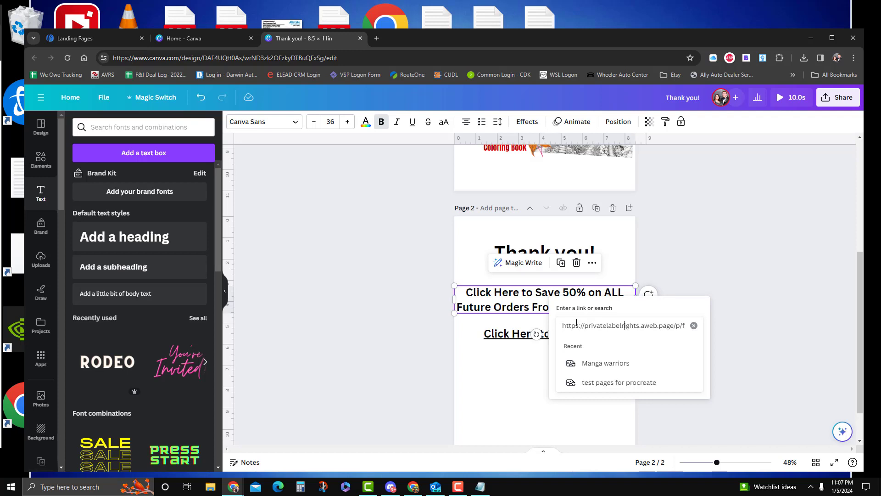
{"action": "key", "text": "Right"}
{"action": "key", "text": "Right"}
{"action": "key", "text": "Right"}
{"action": "key", "text": "Right"}
{"action": "key", "text": "Right"}
{"action": "key", "text": "Right"}
{"action": "key", "text": "Right"}
{"action": "key", "text": "Right"}
{"action": "key", "text": "Right"}
{"action": "key", "text": "Right"}
{"action": "key", "text": "Right"}
{"action": "key", "text": "Right"}
{"action": "key", "text": "Right"}
{"action": "key", "text": "Right"}
{"action": "key", "text": "Right"}
{"action": "key", "text": "Right"}
{"action": "key", "text": "Right"}
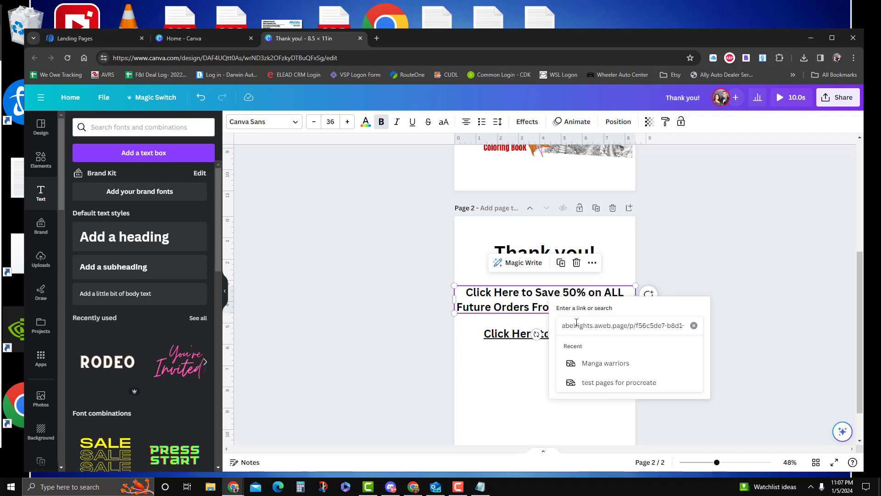
{"action": "key", "text": "Return"}
{"action": "left_click", "coordinate": [689, 360]}
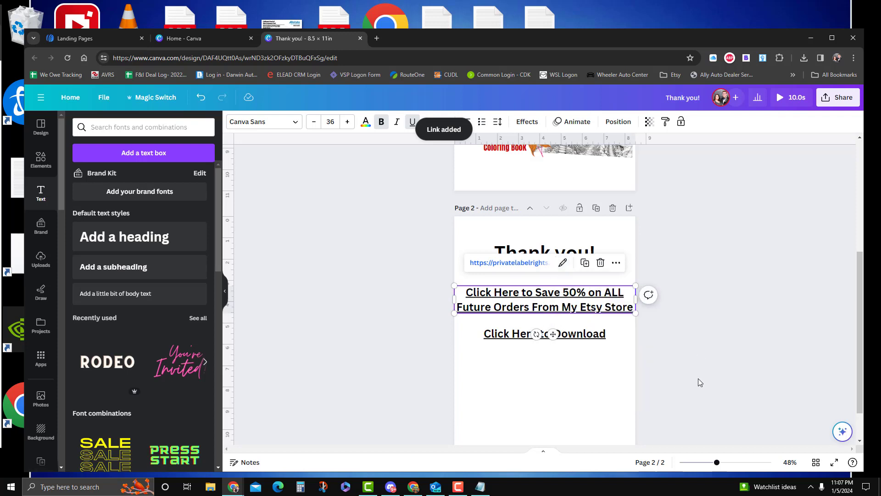
{"action": "left_click", "coordinate": [712, 311]}
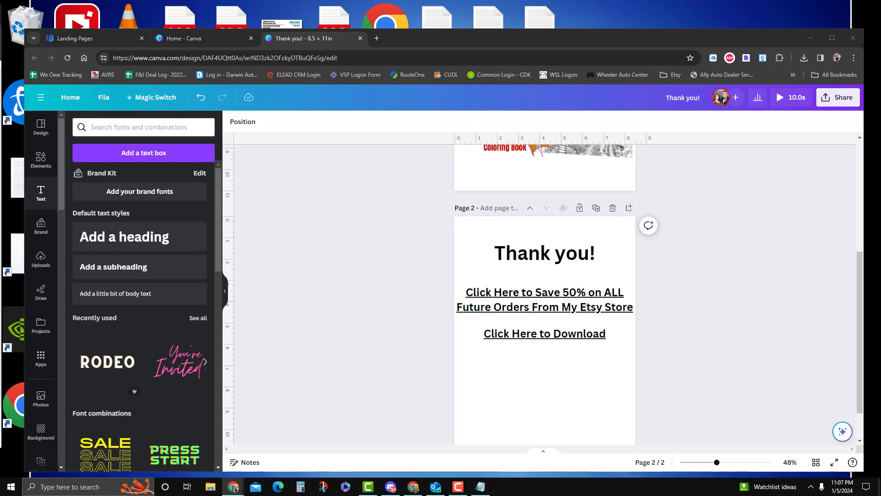
Switch to Etsy Shop Manager in a new browser tab and open the Cute Cottages Digital Download listing for editing.
{"action": "left_click_drag", "start_coordinate": [163, 125], "coordinate": [377, 40]}
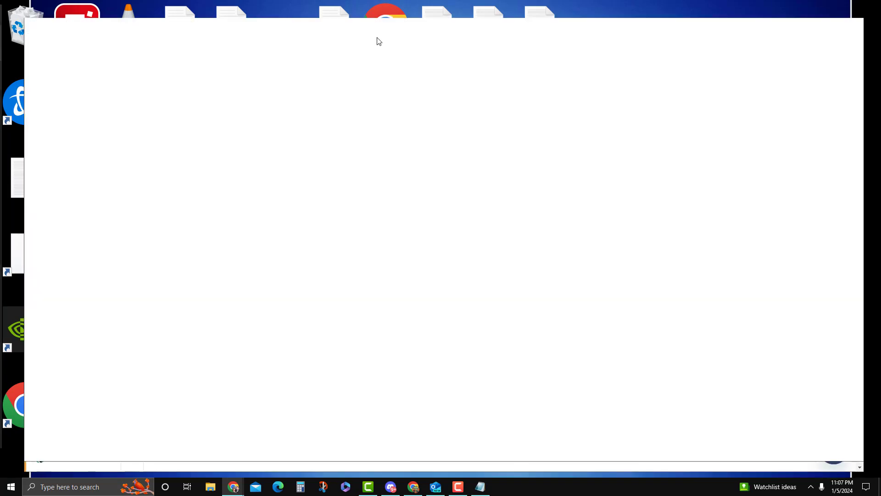
{"action": "left_click", "coordinate": [77, 147]}
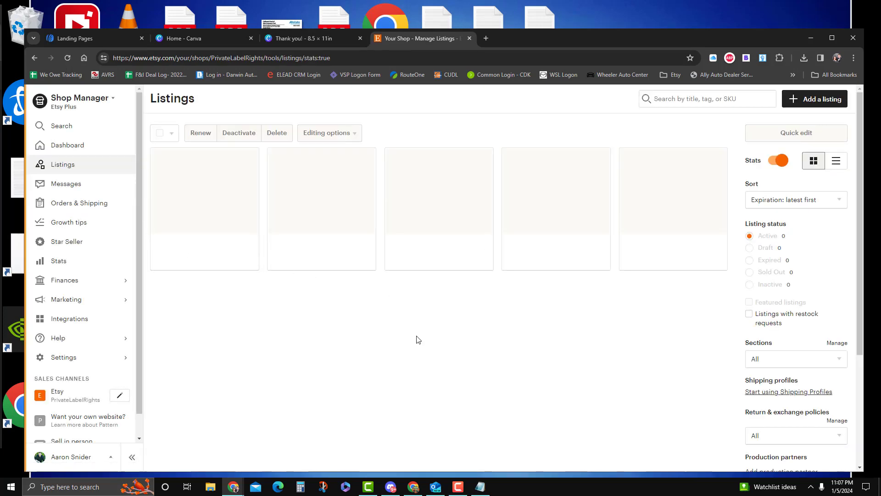
{"action": "scroll", "coordinate": [479, 292], "scroll_direction": "down", "scroll_amount": 15}
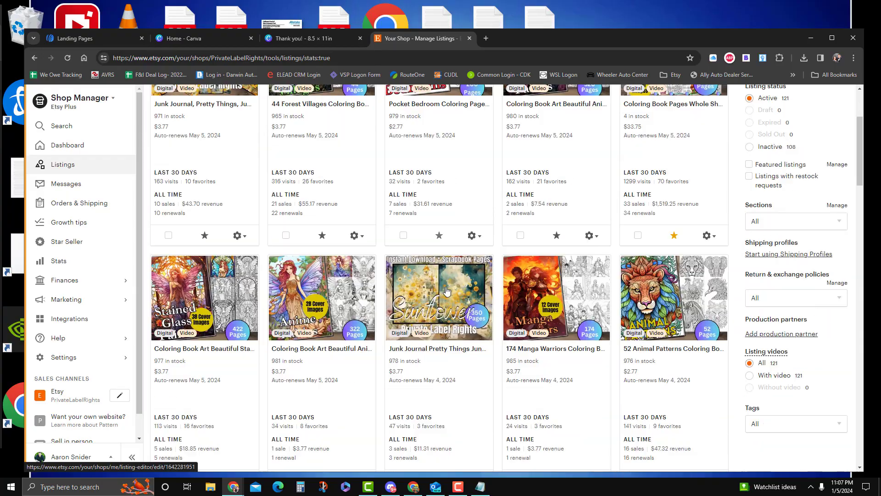
{"action": "scroll", "coordinate": [461, 380], "scroll_direction": "down", "scroll_amount": 4}
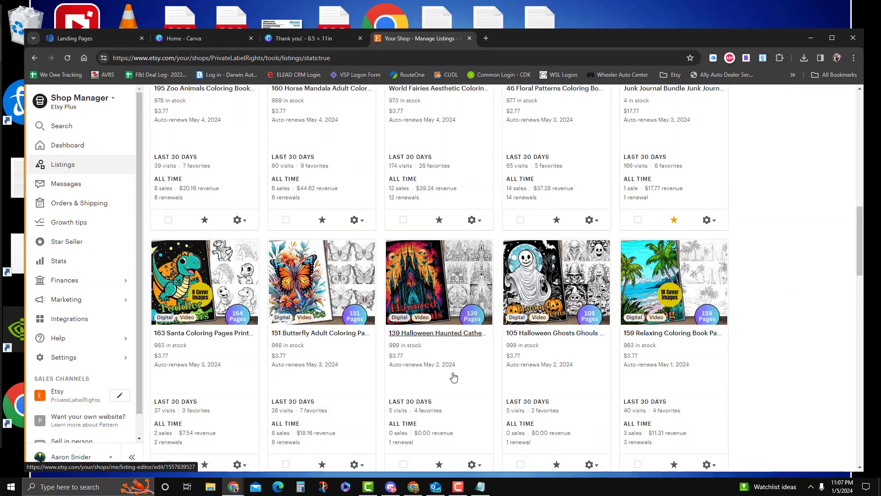
{"action": "scroll", "coordinate": [453, 373], "scroll_direction": "down", "scroll_amount": 5}
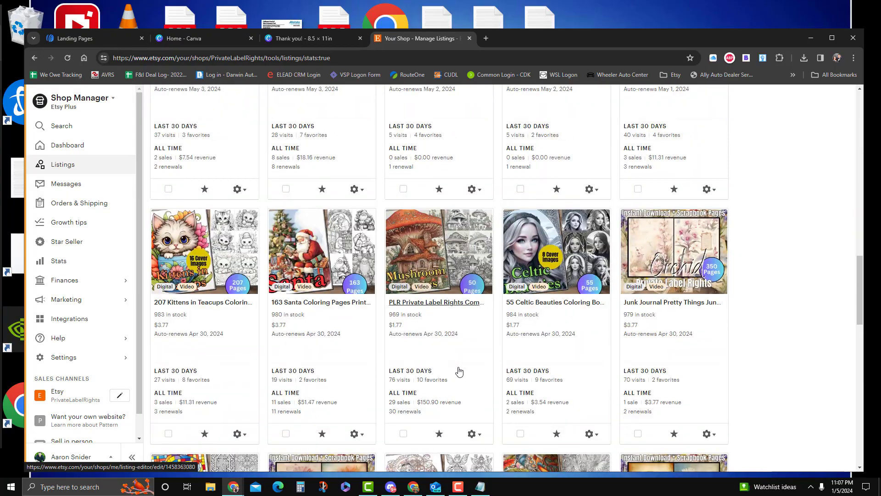
{"action": "scroll", "coordinate": [459, 371], "scroll_direction": "down", "scroll_amount": 5}
{"action": "scroll", "coordinate": [479, 388], "scroll_direction": "down", "scroll_amount": 5}
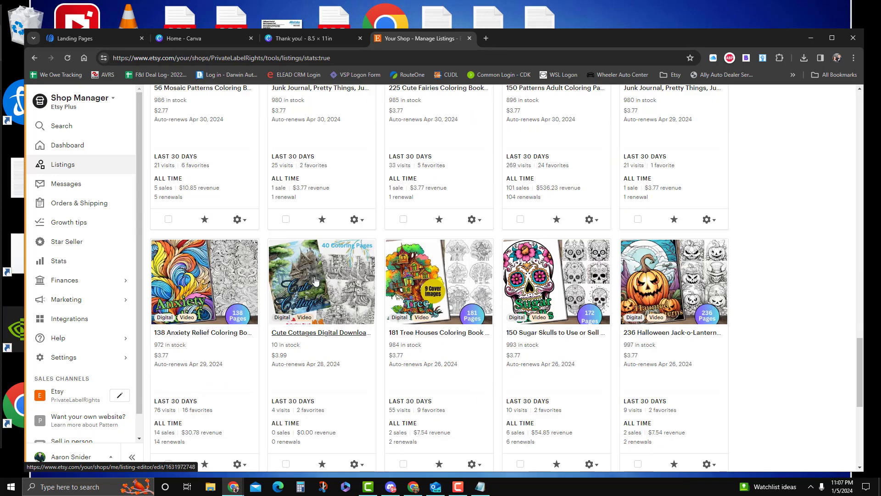
{"action": "left_click", "coordinate": [372, 347]}
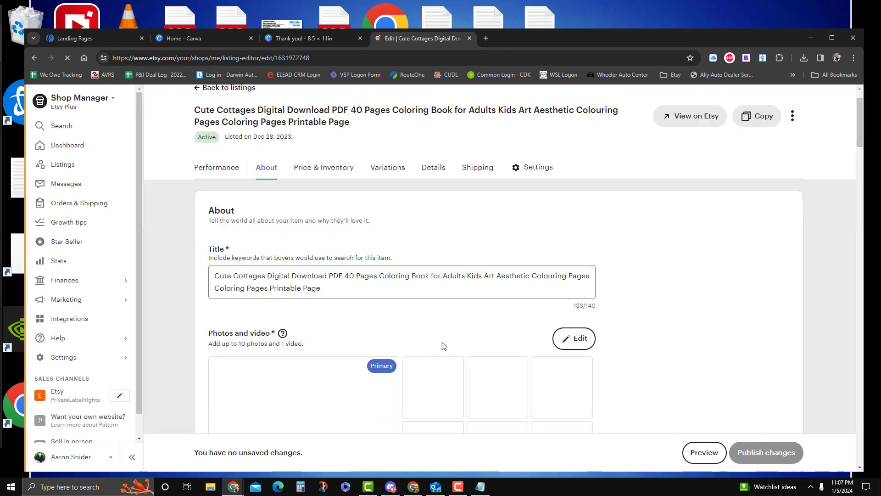
Remove cottage.pdf from the Cute Cottages listing's digital files.
{"action": "scroll", "coordinate": [458, 348], "scroll_direction": "down", "scroll_amount": 5}
{"action": "scroll", "coordinate": [665, 330], "scroll_direction": "down", "scroll_amount": 6}
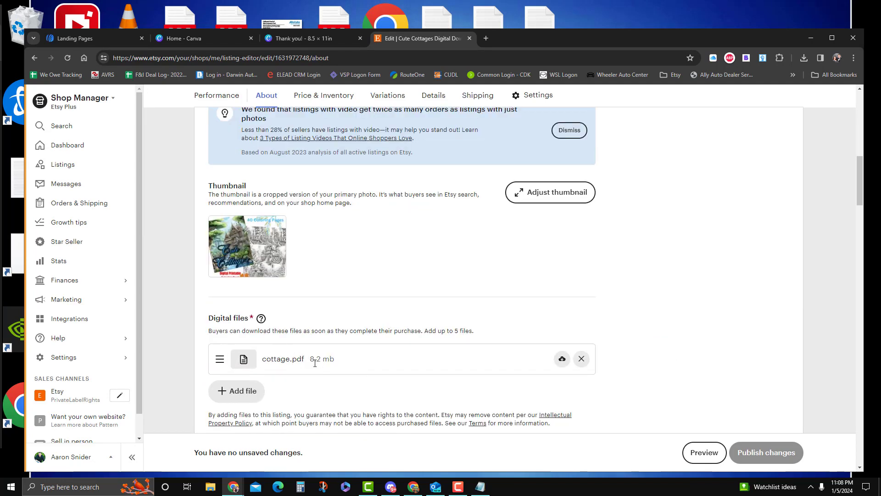
{"action": "left_click", "coordinate": [581, 361]}
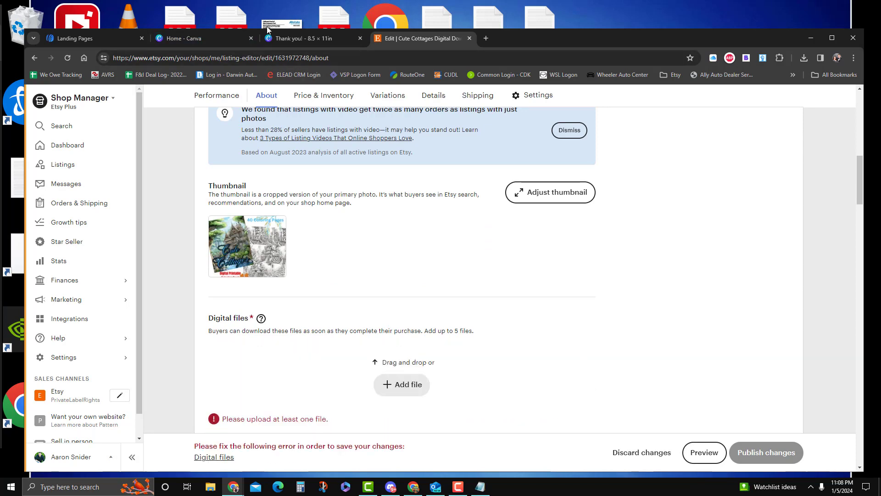
Switch to the Canva thank-you design and move the download link and the discount subheading lower on page 2, spacing them apart.
{"action": "left_click", "coordinate": [299, 39]}
{"action": "scroll", "coordinate": [769, 305], "scroll_direction": "up", "scroll_amount": 4}
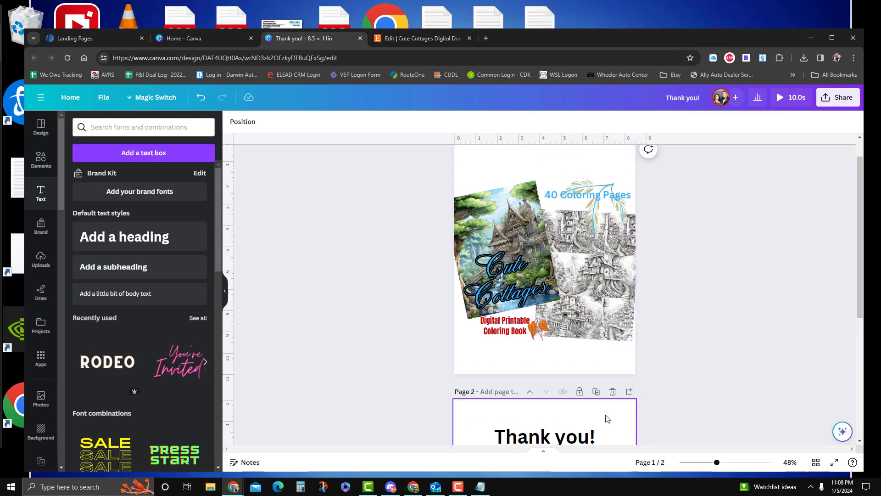
{"action": "scroll", "coordinate": [707, 288], "scroll_direction": "down", "scroll_amount": 4}
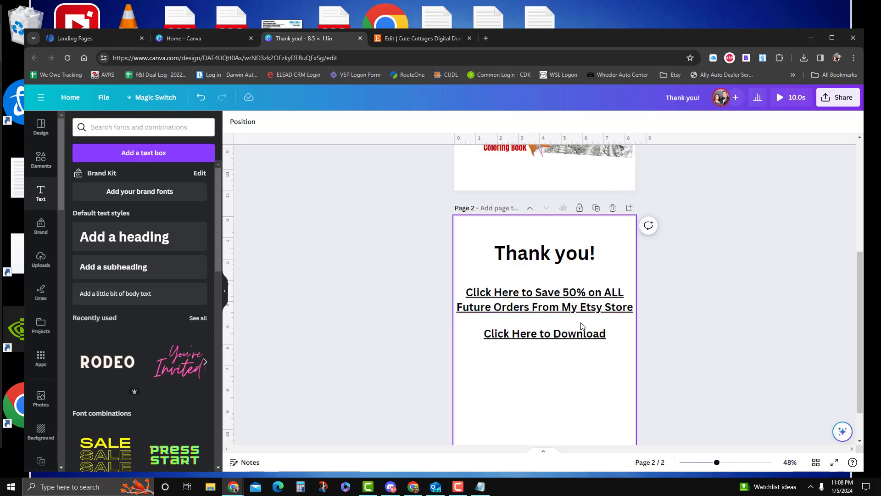
{"action": "left_click", "coordinate": [551, 324]}
{"action": "left_click", "coordinate": [548, 334]}
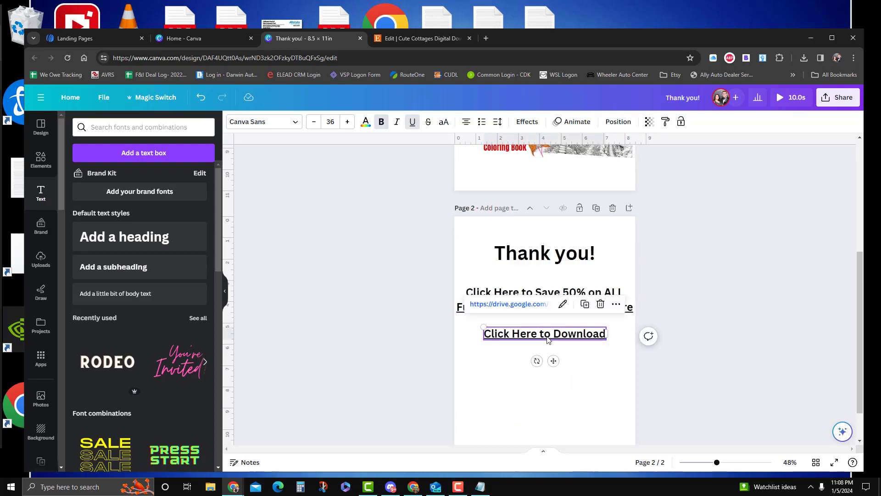
{"action": "left_click_drag", "start_coordinate": [548, 334], "coordinate": [547, 391]}
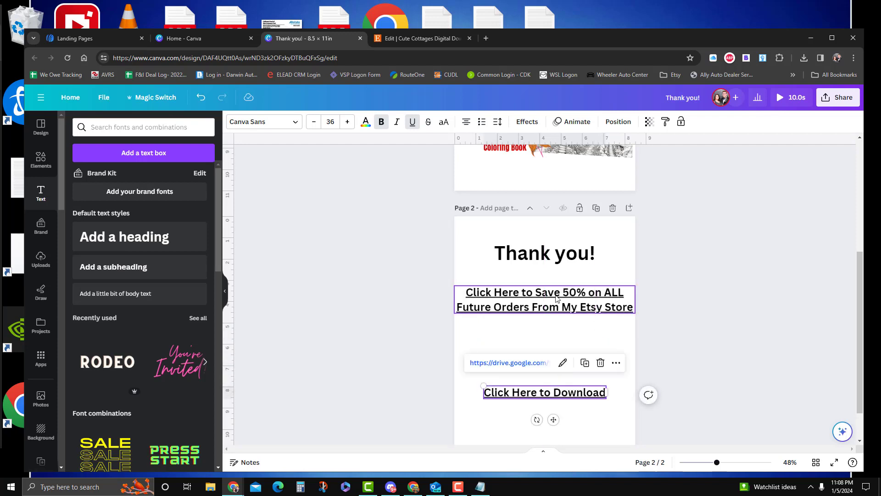
{"action": "left_click_drag", "start_coordinate": [557, 299], "coordinate": [554, 320]}
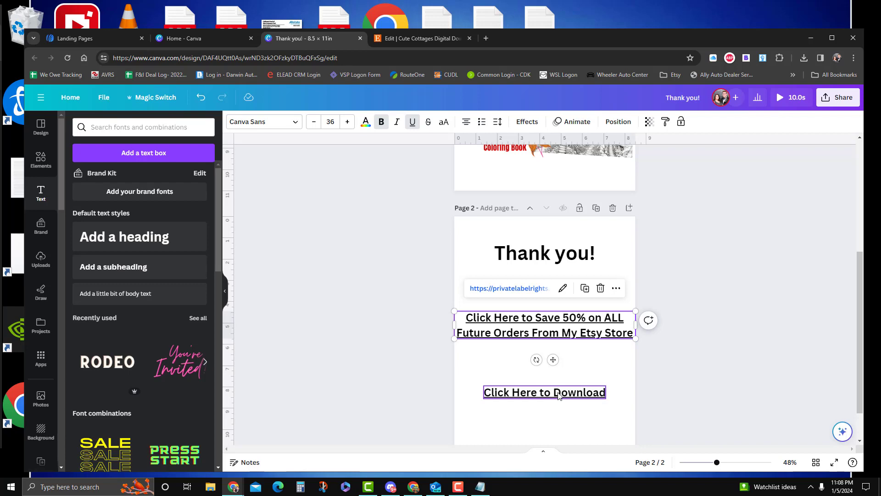
Append "your Purchase" to the "Click Here to Download" text on page 2.
{"action": "scroll", "coordinate": [744, 344], "scroll_direction": "up", "scroll_amount": 4}
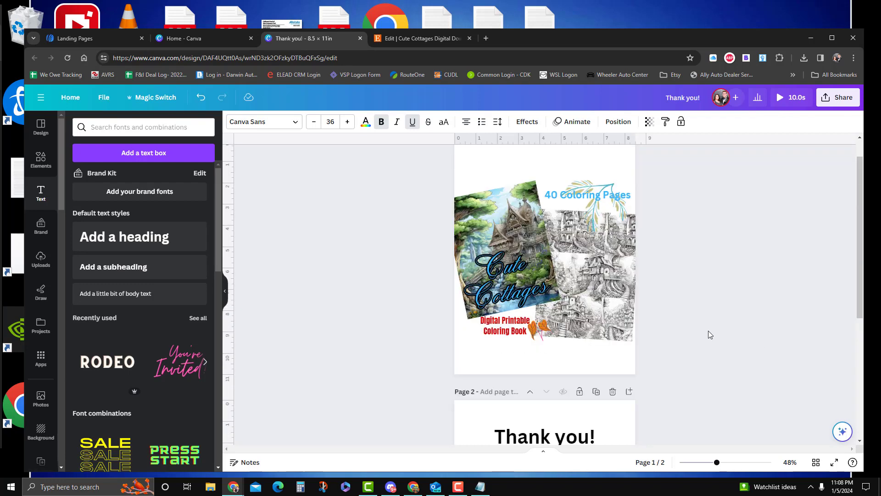
{"action": "scroll", "coordinate": [708, 334], "scroll_direction": "down", "scroll_amount": 5}
{"action": "left_click", "coordinate": [596, 347]}
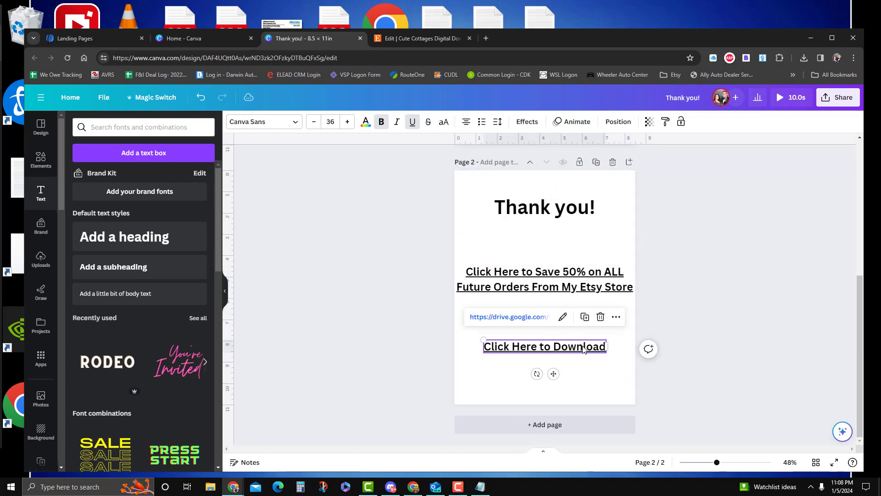
{"action": "left_click", "coordinate": [601, 347]}
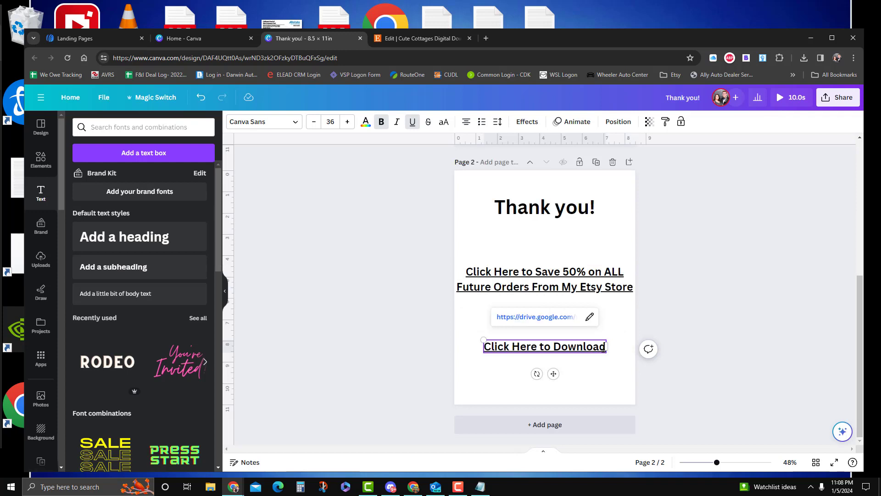
{"action": "type", "text": "yo"}
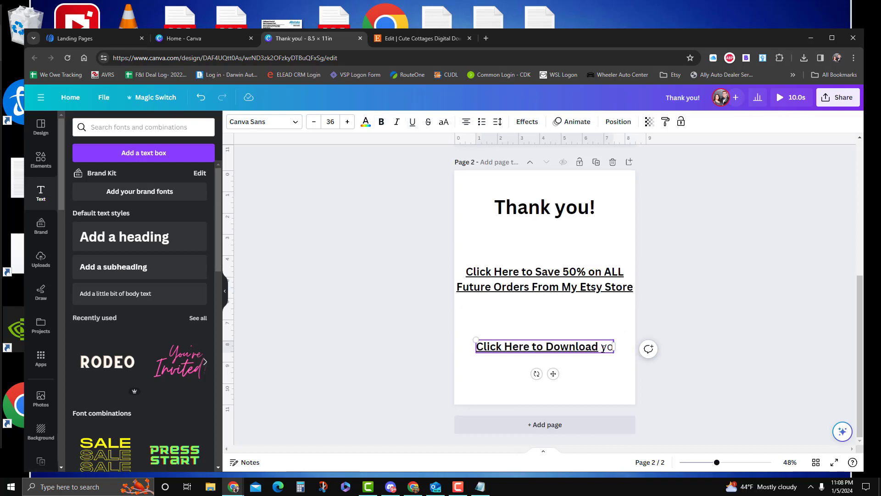
{"action": "type", "text": "ur Purchase"}
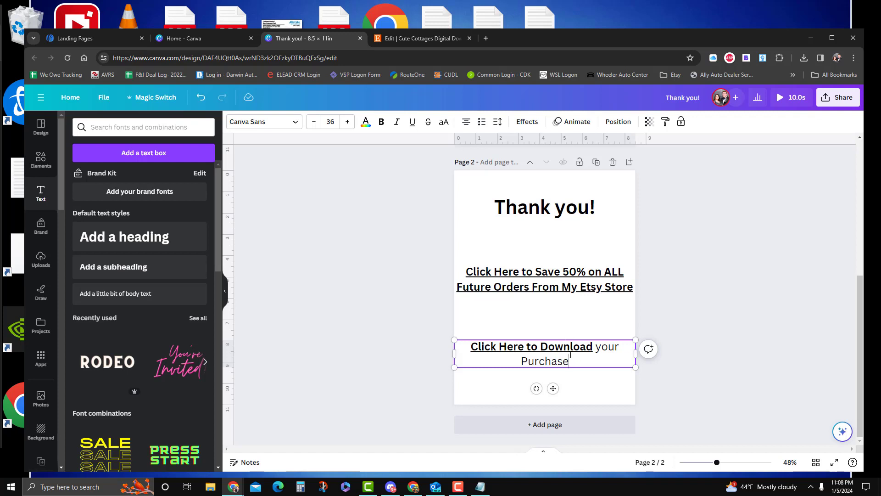
{"action": "left_click", "coordinate": [682, 332]}
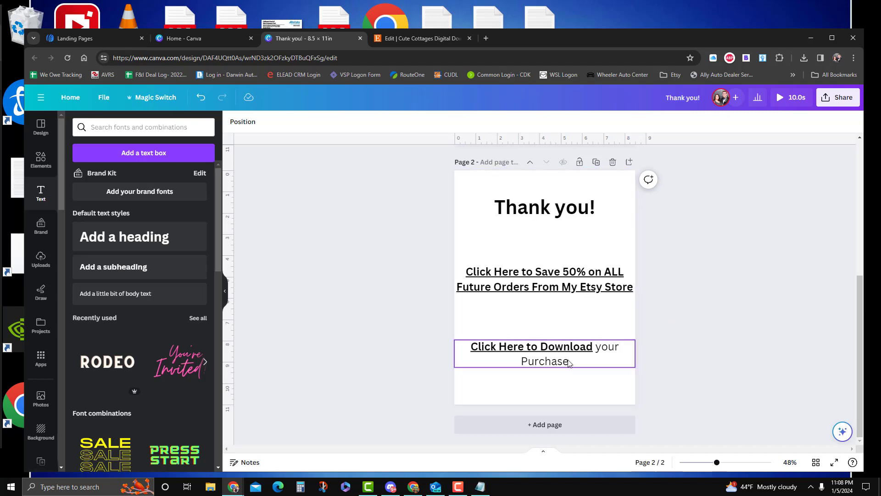
Download all pages of the thank-you design as a PDF Print file and return to the Etsy Cute Cottages listing.
{"action": "left_click", "coordinate": [847, 106]}
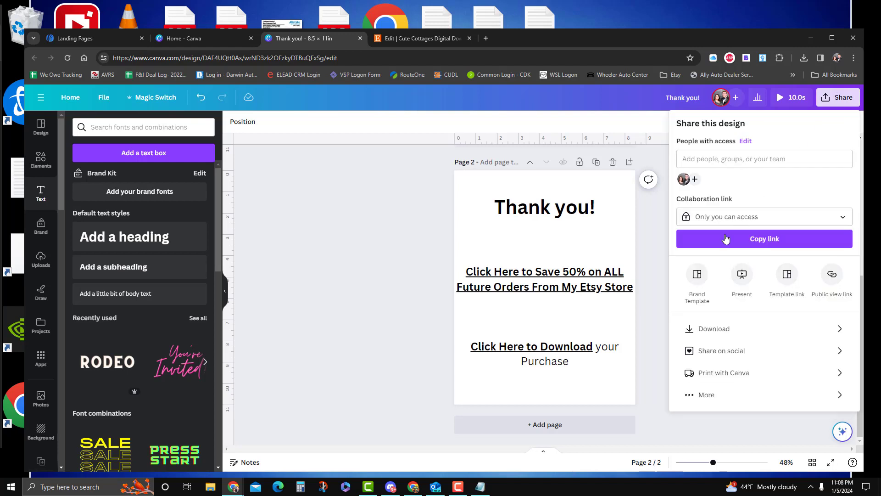
{"action": "left_click", "coordinate": [710, 330]}
{"action": "left_click", "coordinate": [728, 163]}
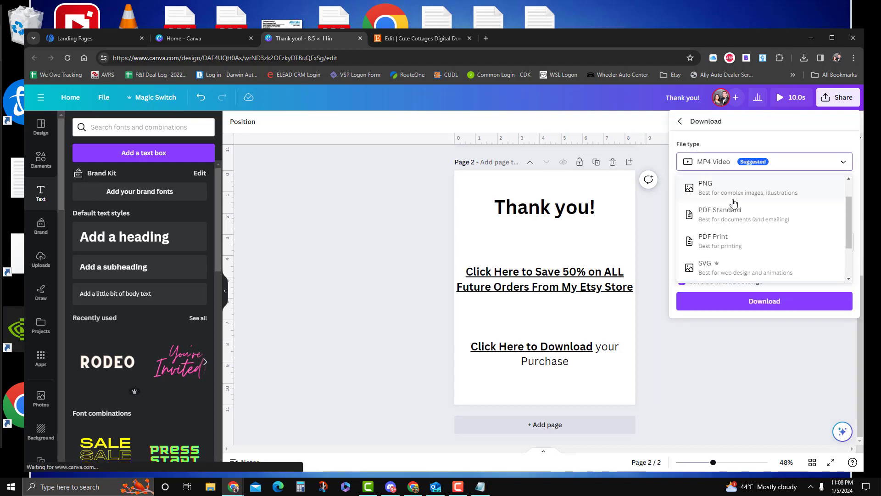
{"action": "left_click", "coordinate": [731, 242]}
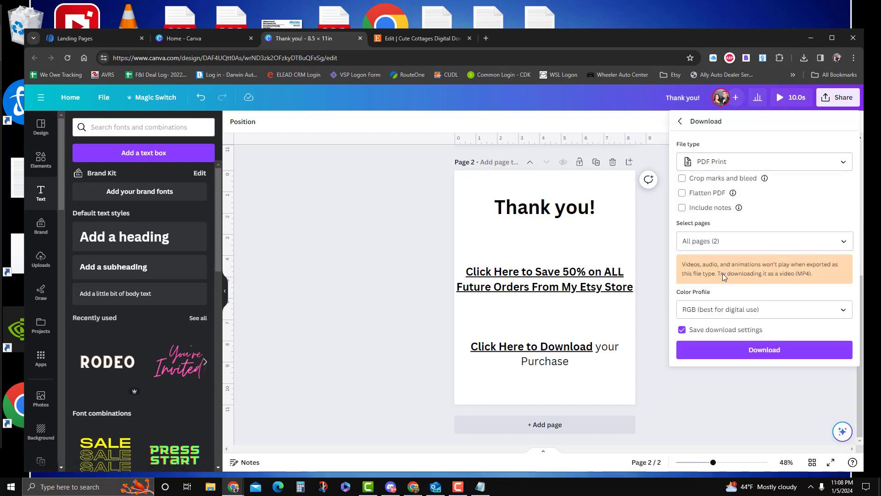
{"action": "left_click", "coordinate": [729, 313]}
{"action": "left_click", "coordinate": [720, 353]}
{"action": "left_click", "coordinate": [690, 351]}
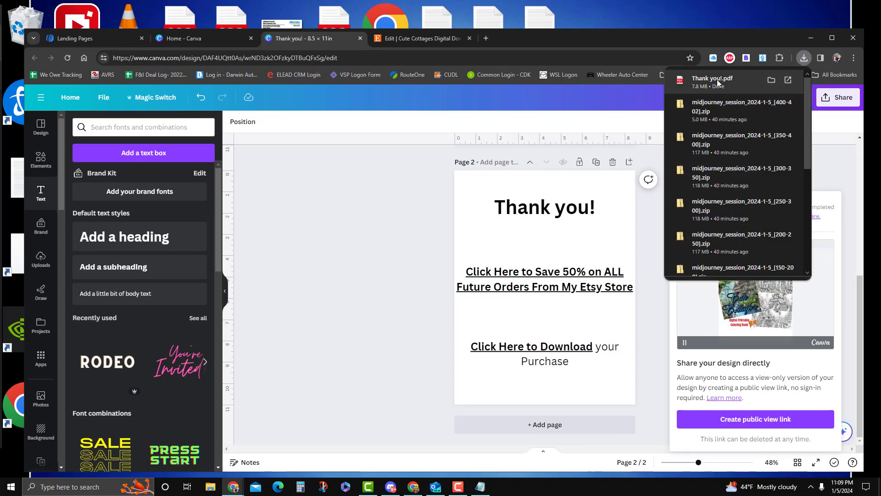
{"action": "left_click", "coordinate": [596, 98]}
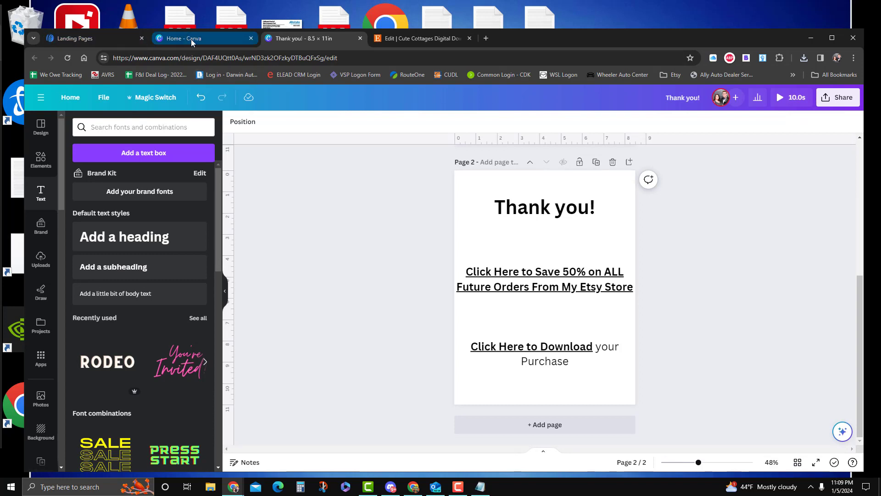
{"action": "left_click", "coordinate": [420, 44]}
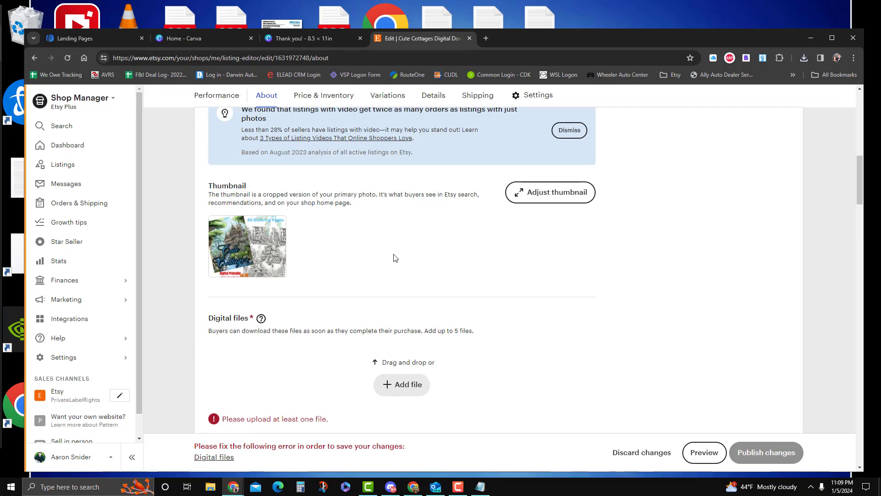
Try to add Thank you!.pdf as the listing's digital file, and remove that upload again.
{"action": "left_click", "coordinate": [400, 383]}
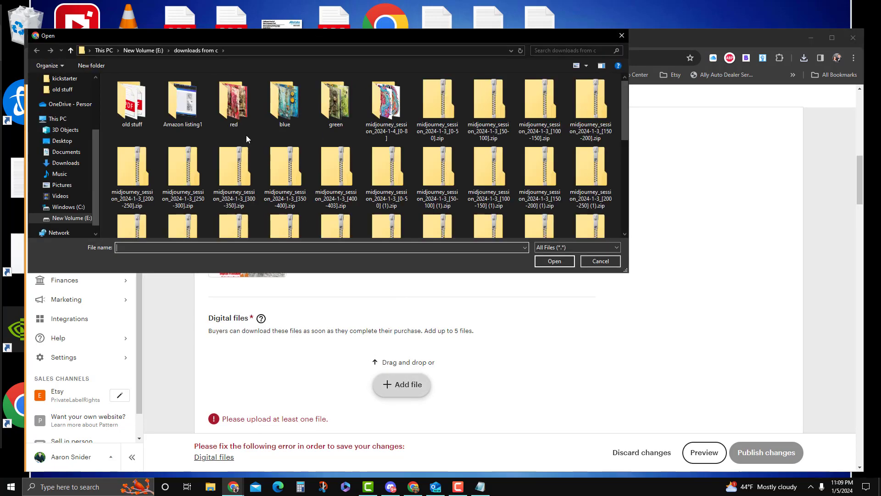
{"action": "scroll", "coordinate": [373, 155], "scroll_direction": "down", "scroll_amount": 5}
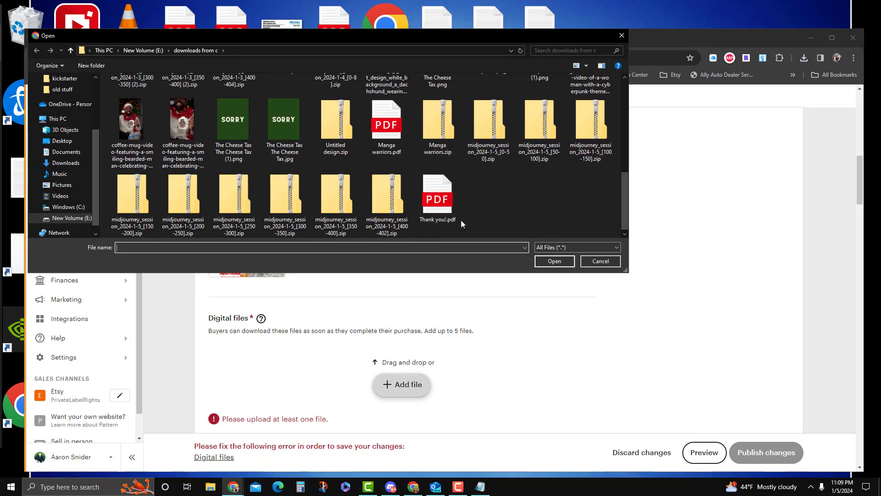
{"action": "double_click", "coordinate": [437, 202]}
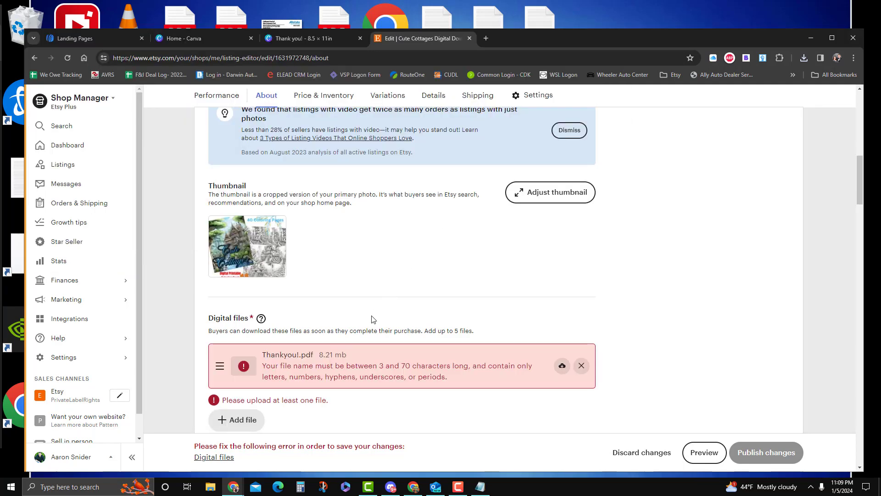
{"action": "left_click", "coordinate": [580, 366]}
Rename Thank you!.pdf to "cute cottages.pdf" while choosing a digital file, and select it for upload to the listing.
{"action": "left_click", "coordinate": [400, 383]}
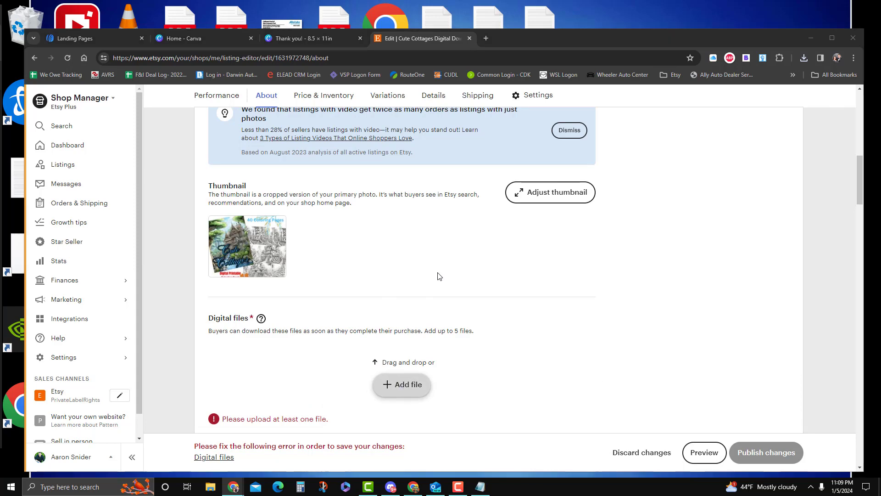
{"action": "scroll", "coordinate": [522, 178], "scroll_direction": "down", "scroll_amount": 10}
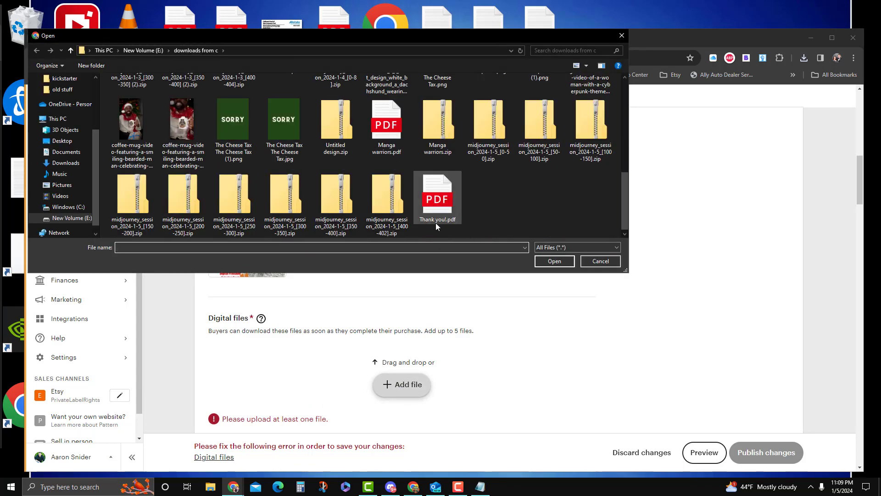
{"action": "left_click", "coordinate": [436, 222]}
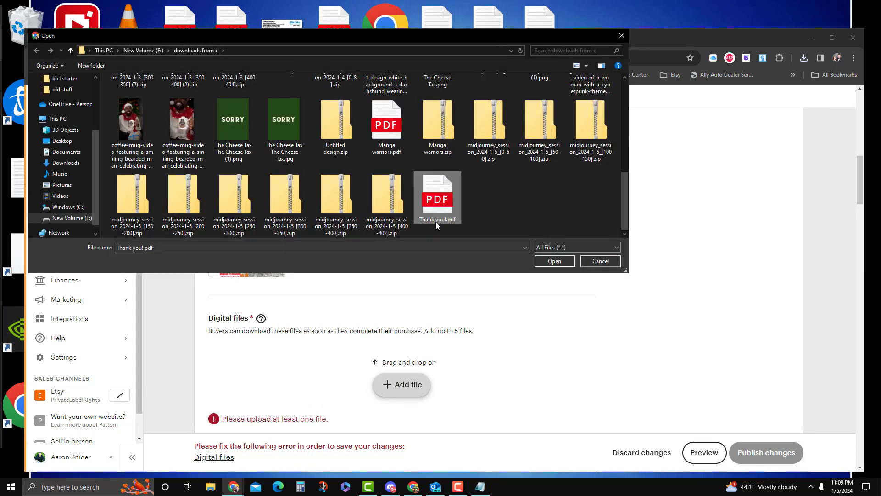
{"action": "left_click", "coordinate": [436, 220]}
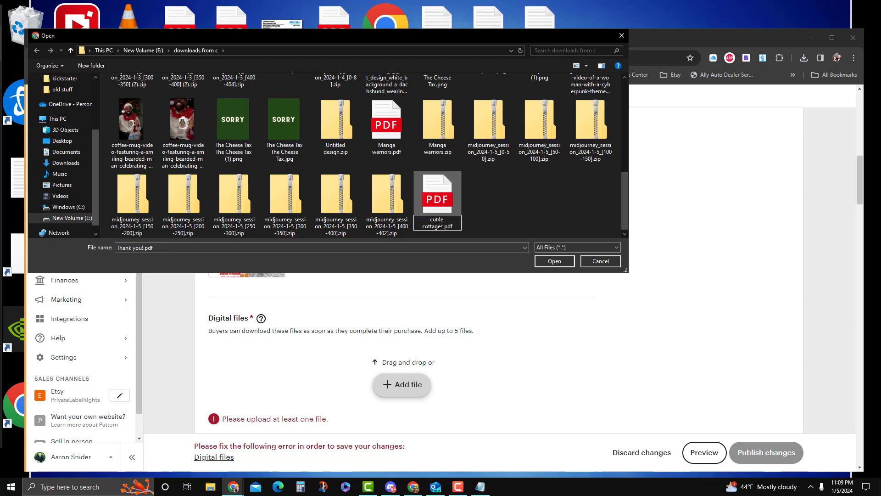
{"action": "key", "text": "Return"}
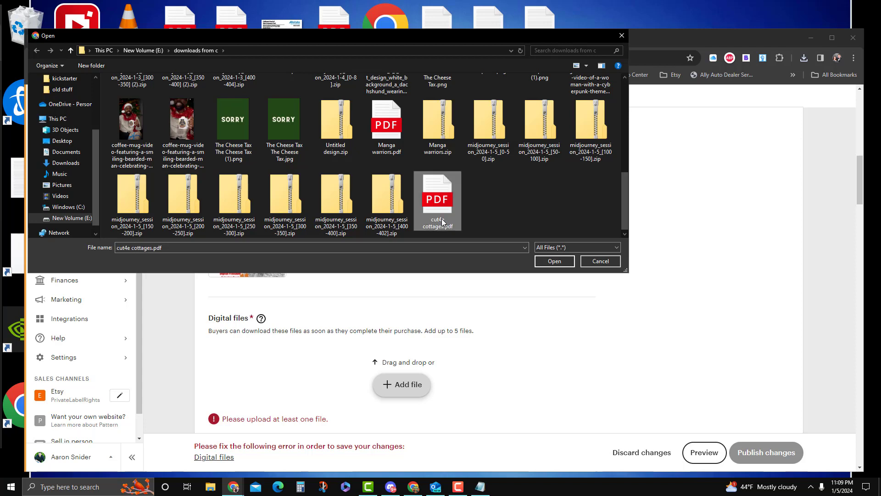
{"action": "left_click", "coordinate": [442, 222]}
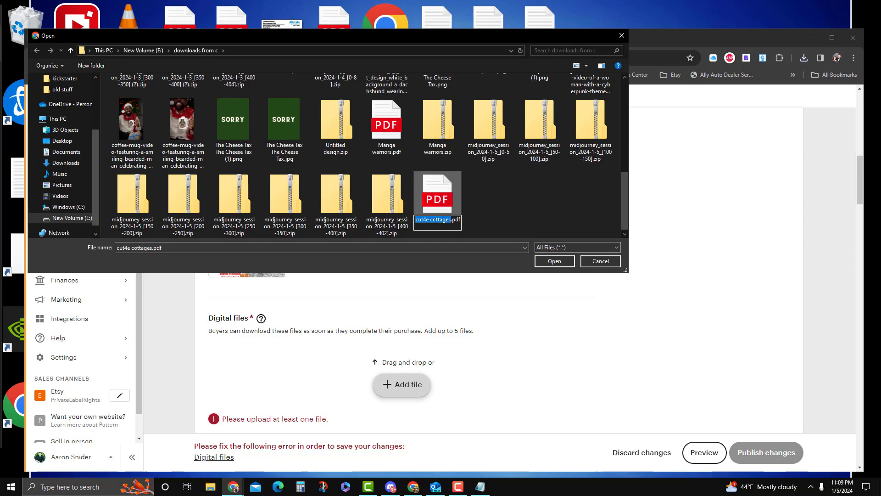
{"action": "left_click", "coordinate": [425, 220]}
{"action": "key", "text": "BackSpace"}
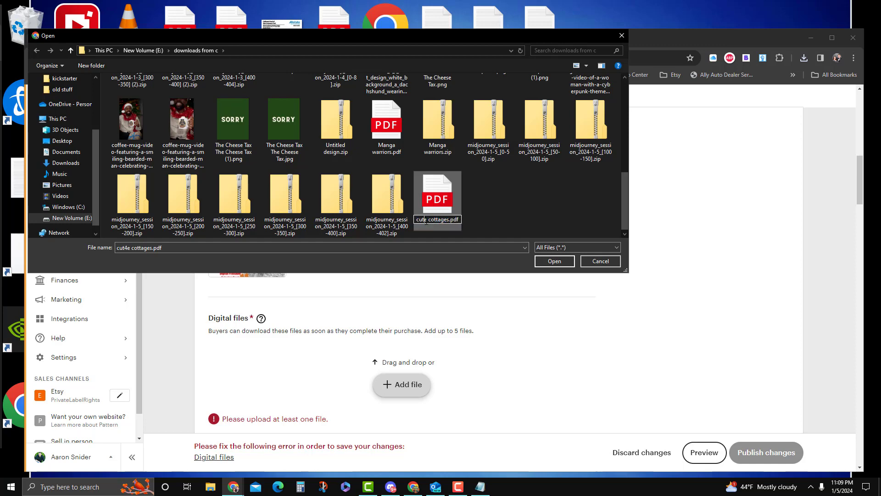
{"action": "key", "text": "Return"}
{"action": "double_click", "coordinate": [428, 193]}
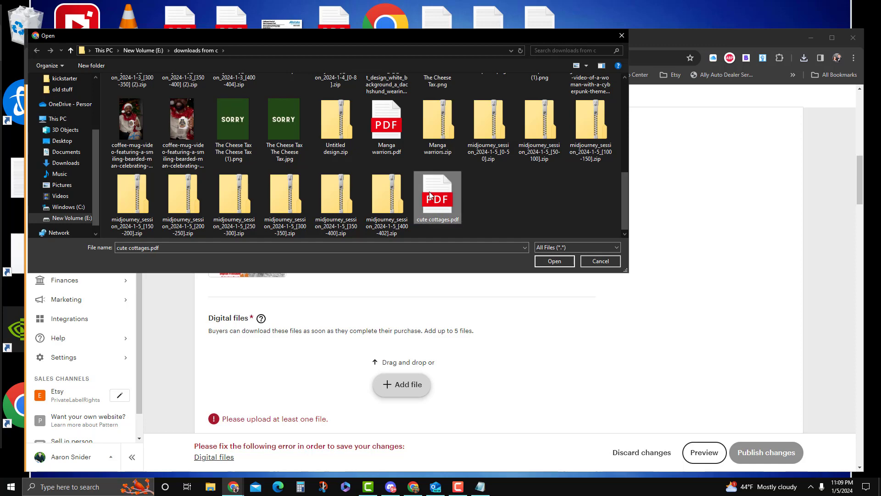